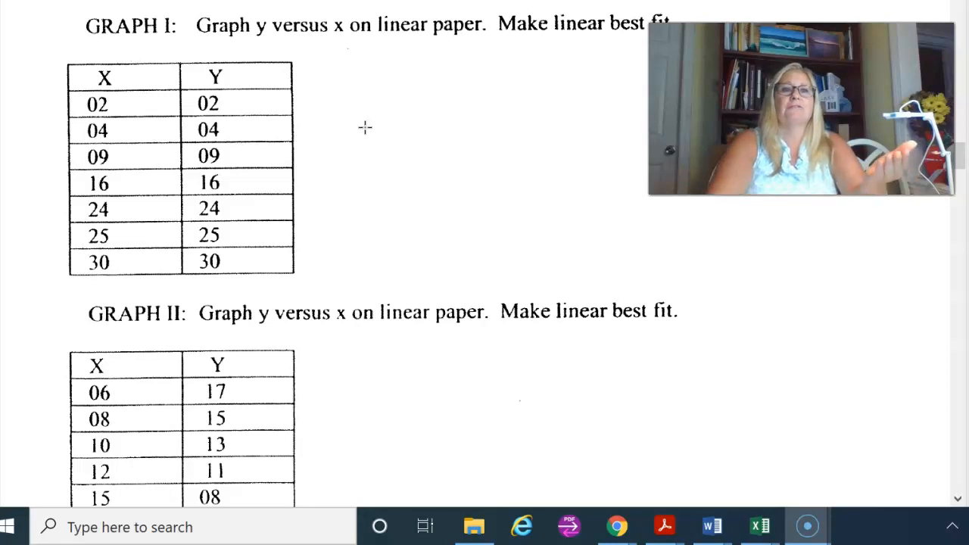
Step: Review the data tables and best-fit instructions for Graphs I to VI in the Laboratory #01 handout
scroll(366, 127, "down", 3)
scroll(365, 127, "down", 18)
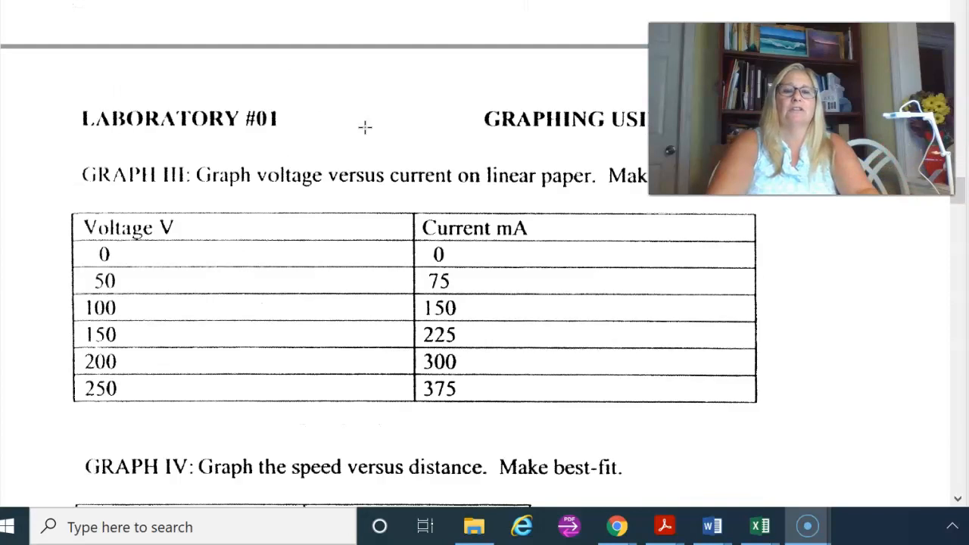
scroll(365, 128, "down", 2)
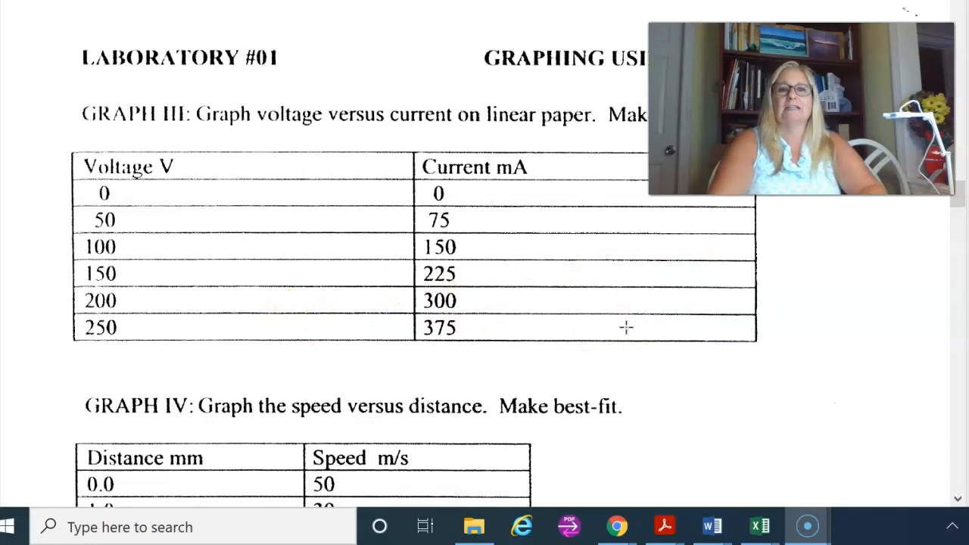
scroll(627, 327, "down", 3)
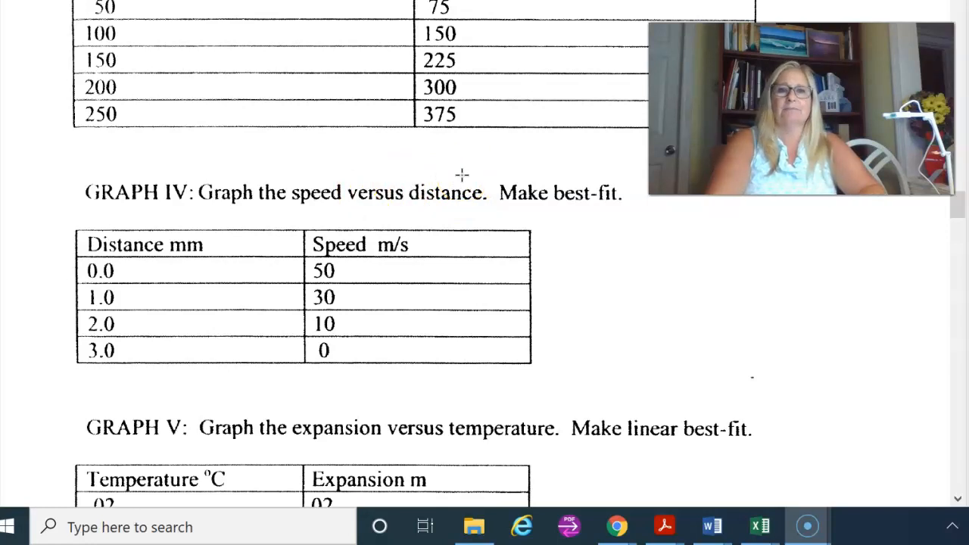
scroll(462, 175, "down", 10)
scroll(454, 217, "down", 5)
scroll(460, 220, "up", 20)
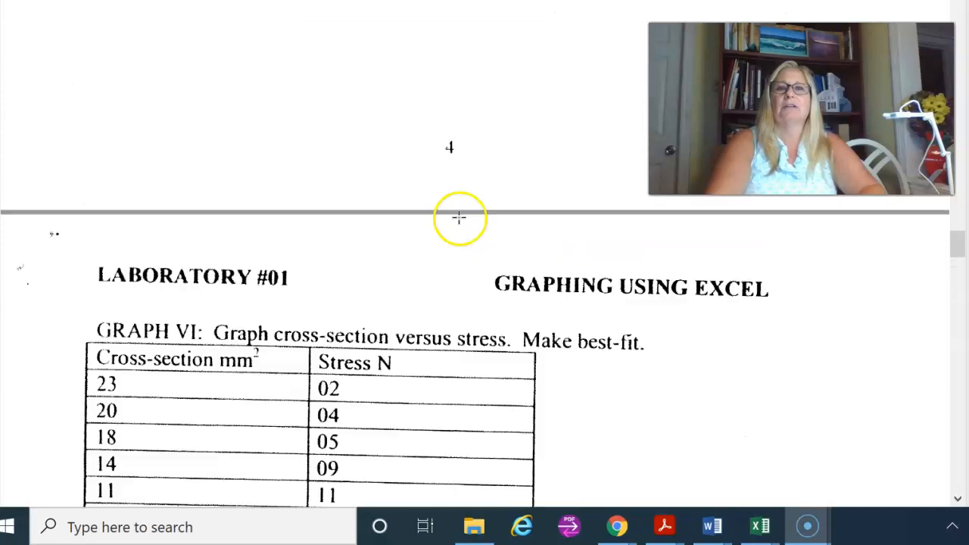
scroll(453, 248, "up", 15)
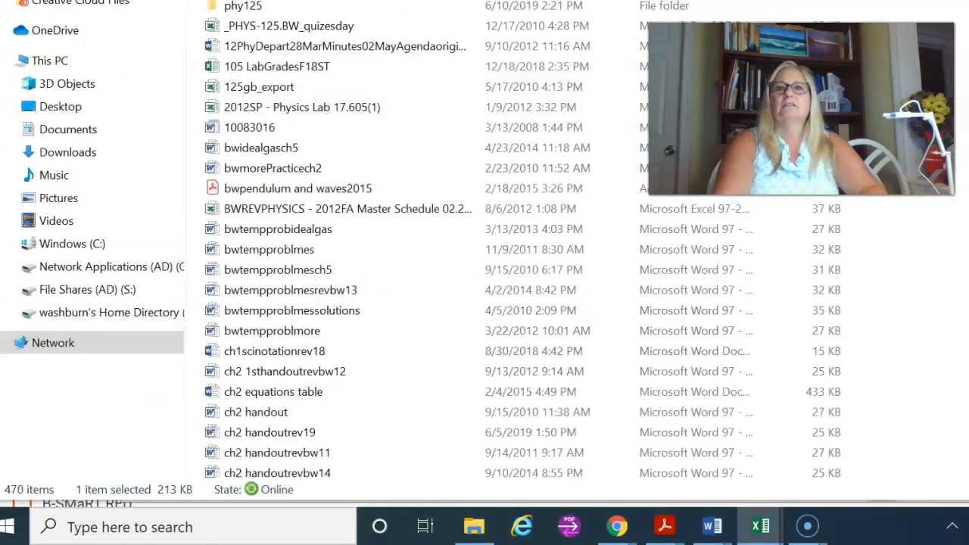
Step: Switch to the Book1 workbook in Excel and look over the Graph 1 data table and its chart
left_click_drag(0, 83, 365, 11)
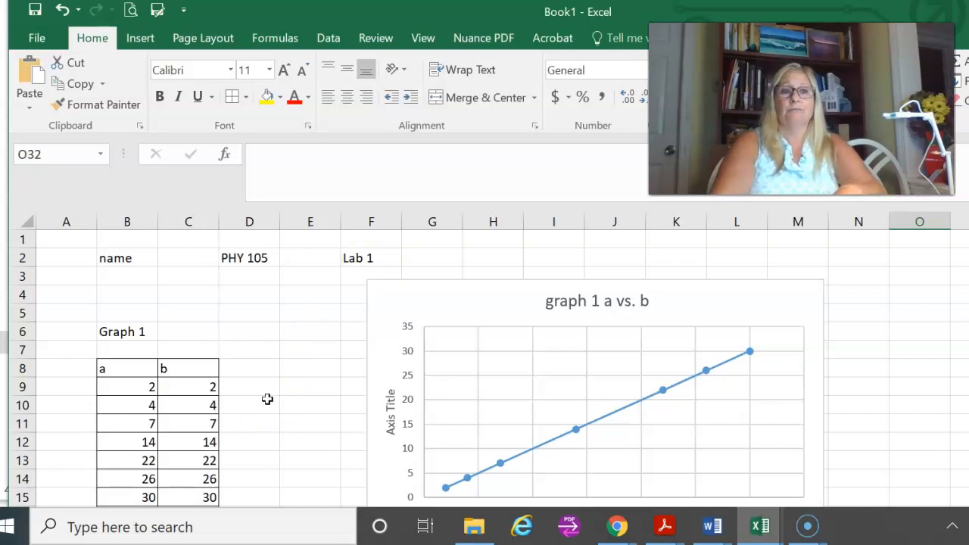
scroll(268, 399, "down", 1)
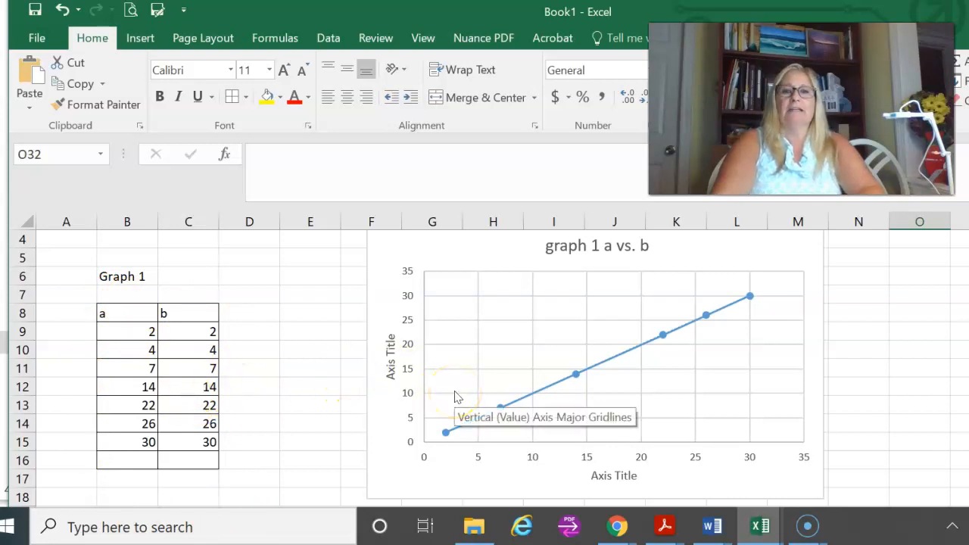
scroll(288, 415, "down", 2)
scroll(286, 418, "up", 2)
scroll(286, 418, "up", 1)
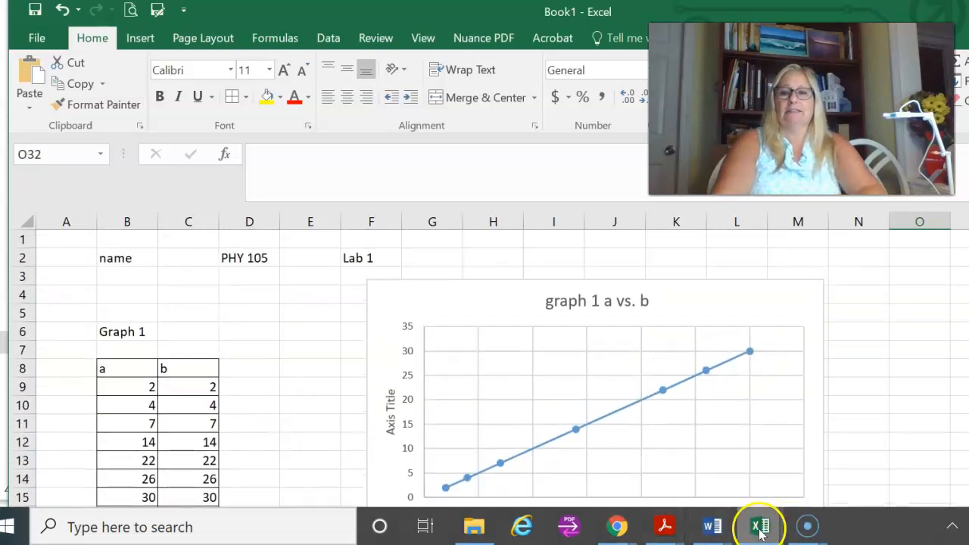
Step: Switch to the completed Lab 1 workbook and examine the data tables and charts for Graph I and Graph III
left_click(760, 533)
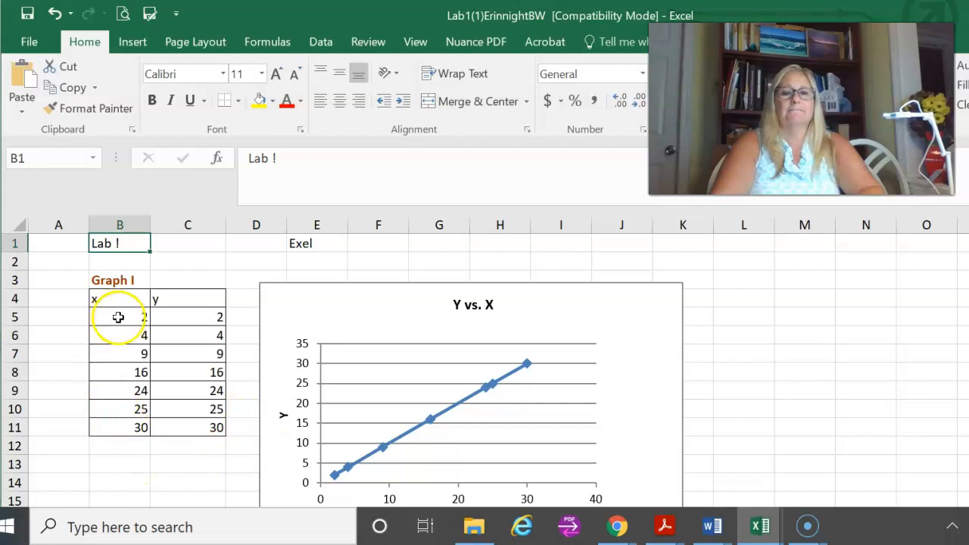
scroll(167, 441, "down", 1)
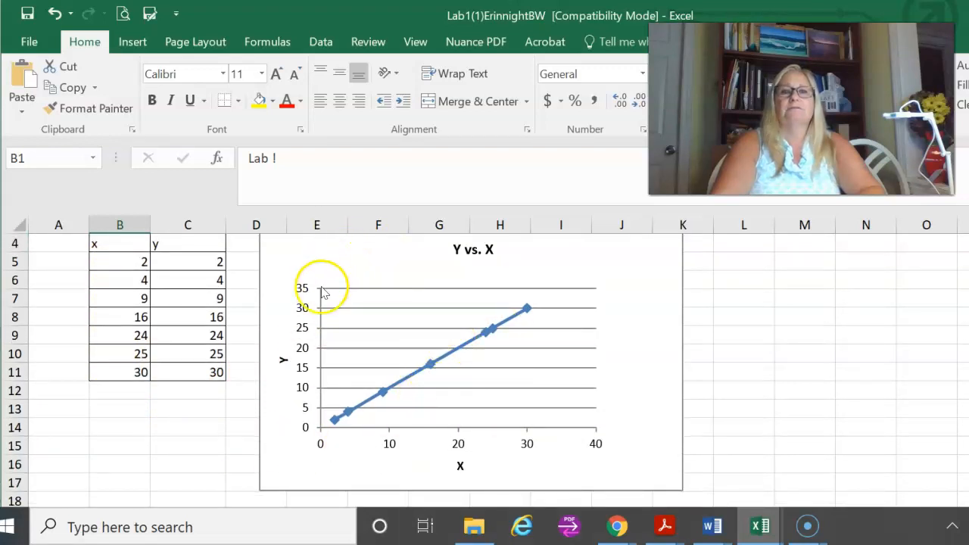
scroll(418, 302, "up", 1)
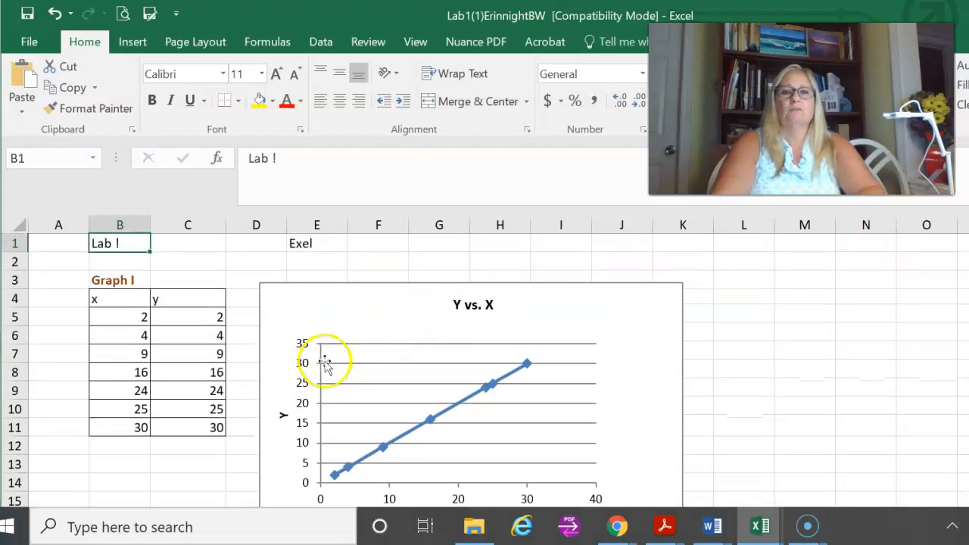
scroll(325, 334, "down", 1)
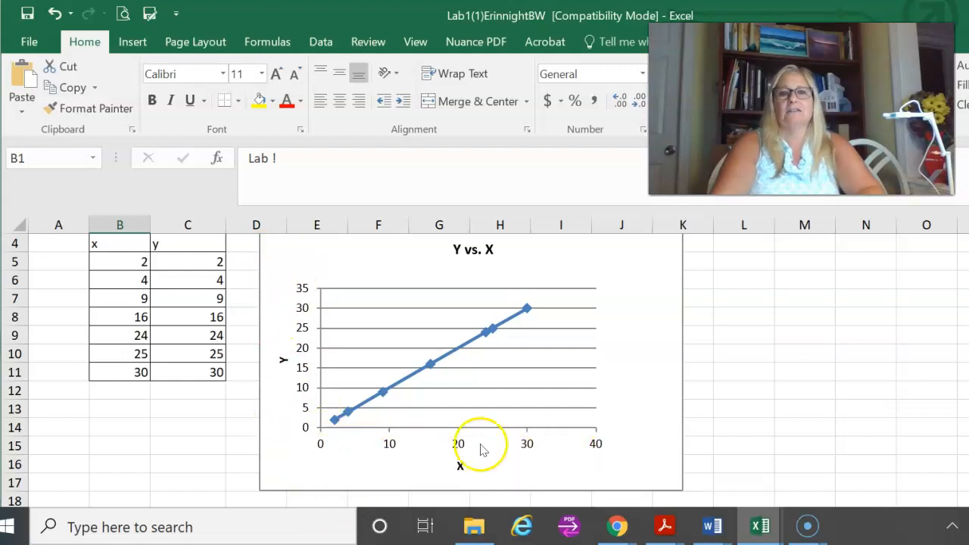
scroll(456, 459, "up", 1)
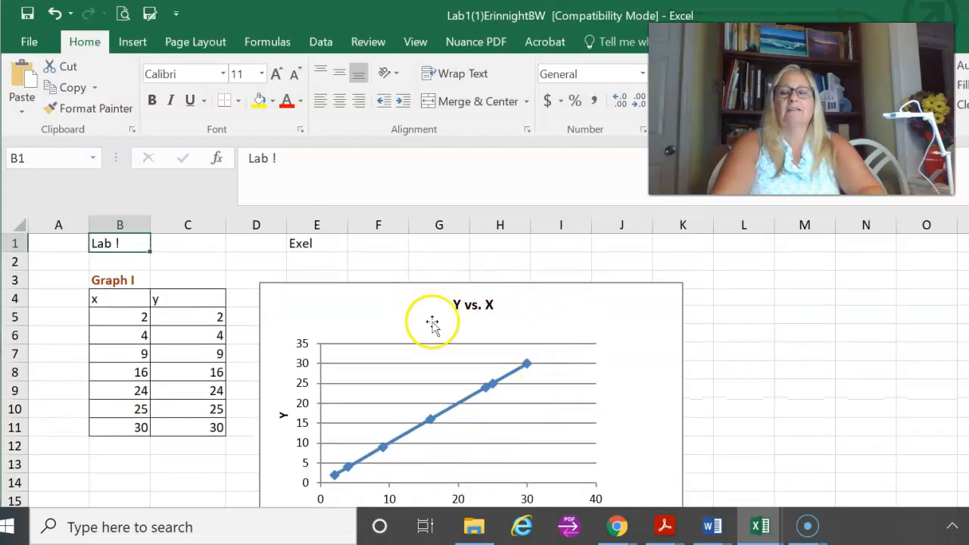
scroll(401, 371, "down", 2)
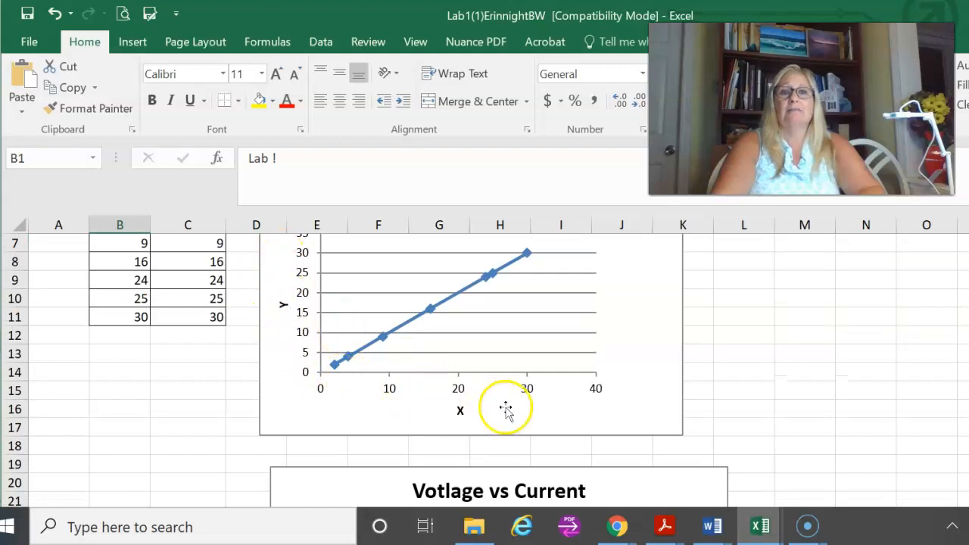
scroll(135, 432, "down", 2)
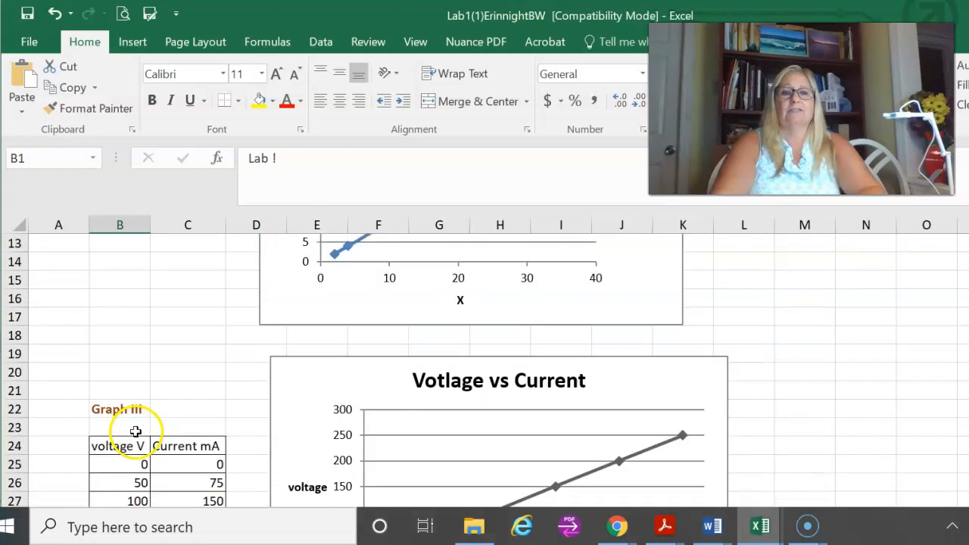
scroll(129, 405, "down", 1)
scroll(131, 400, "down", 1)
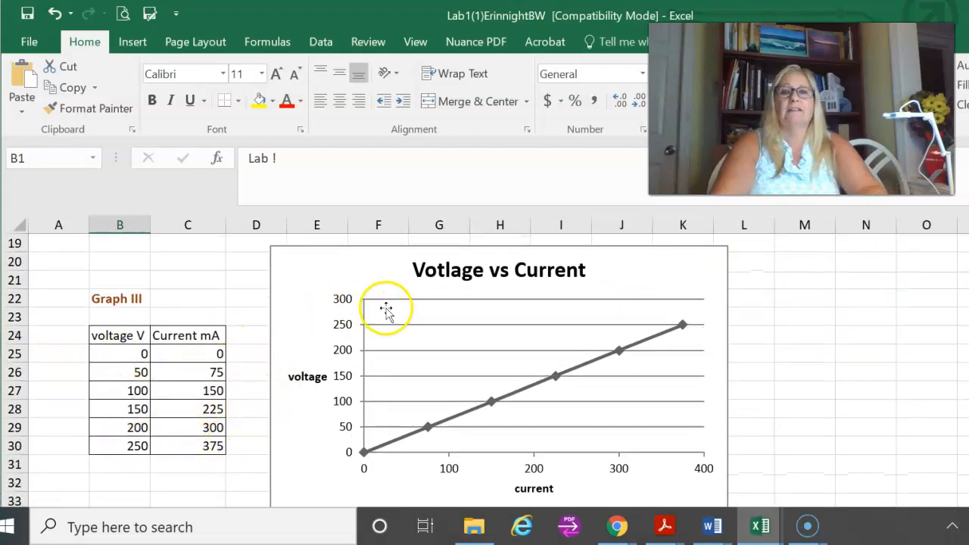
scroll(219, 402, "down", 10)
scroll(190, 403, "down", 14)
scroll(184, 405, "up", 20)
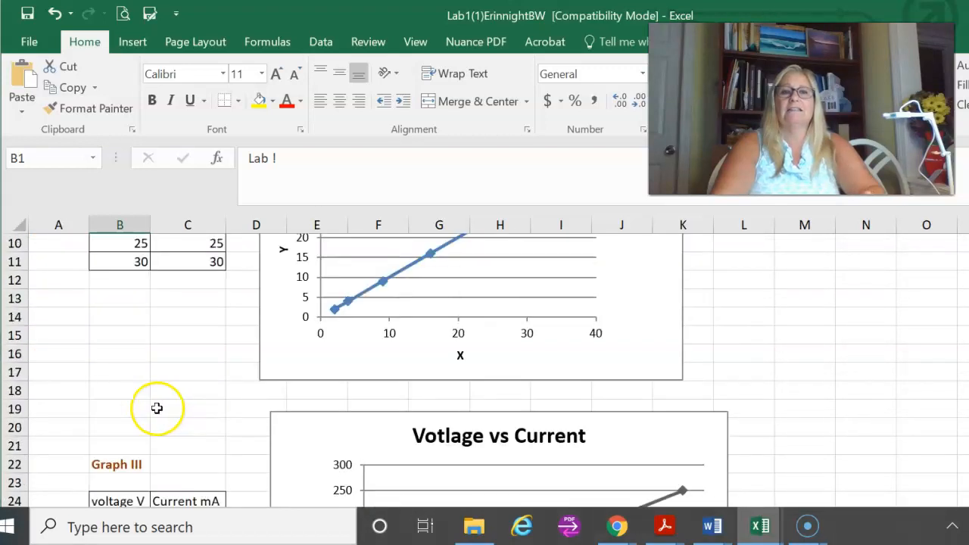
scroll(157, 409, "up", 3)
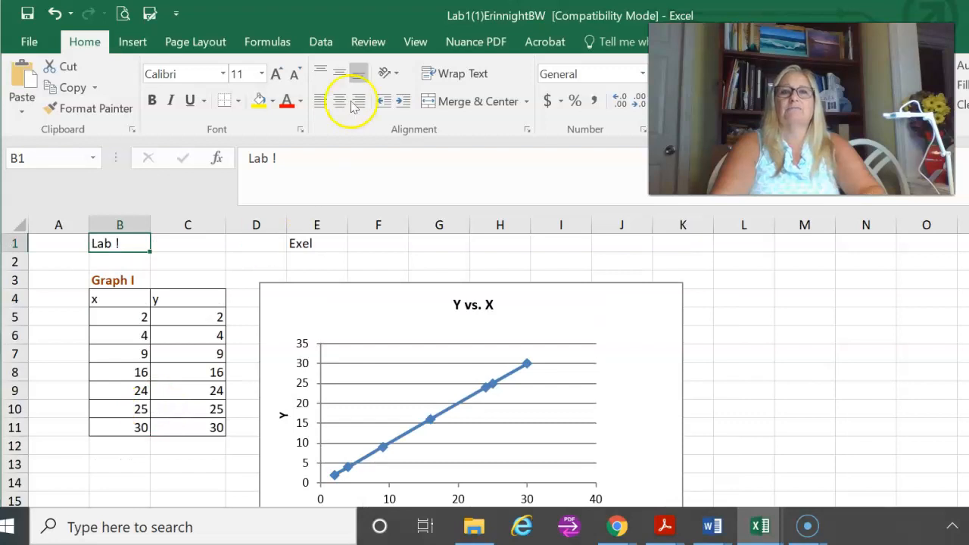
Step: Return to the Book1 workbook and apply All Borders to cells B19:C28 below the Graph 1 table
left_click_drag(332, 15, 0, 65)
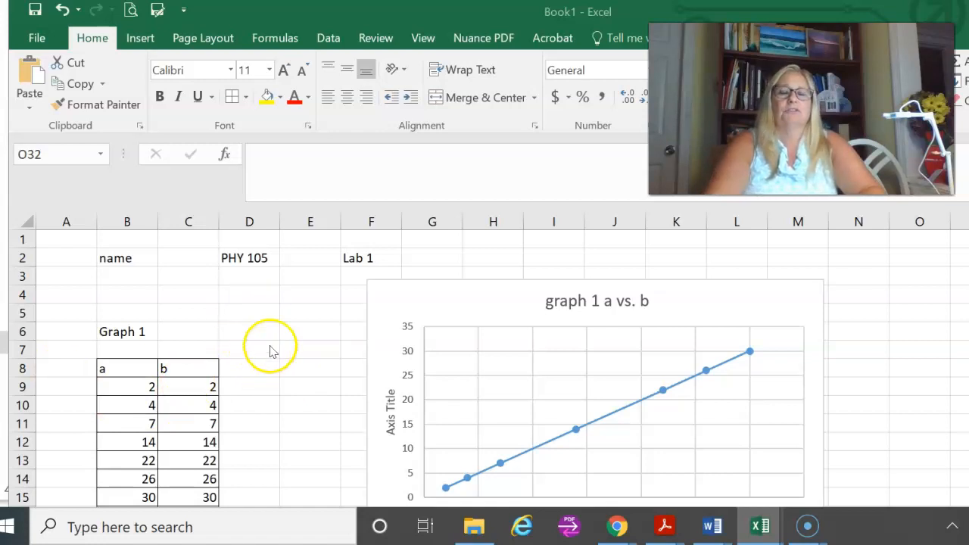
scroll(273, 345, "down", 3)
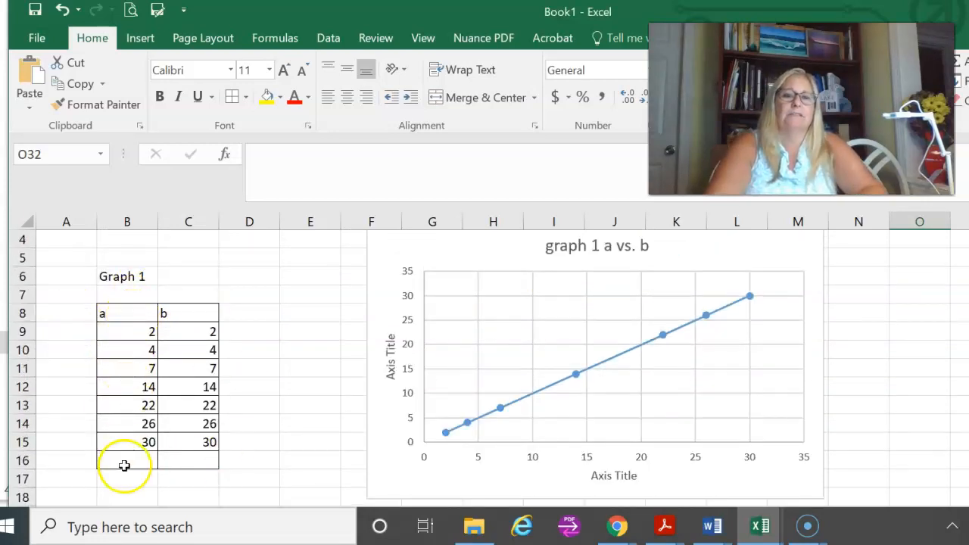
scroll(258, 433, "down", 2)
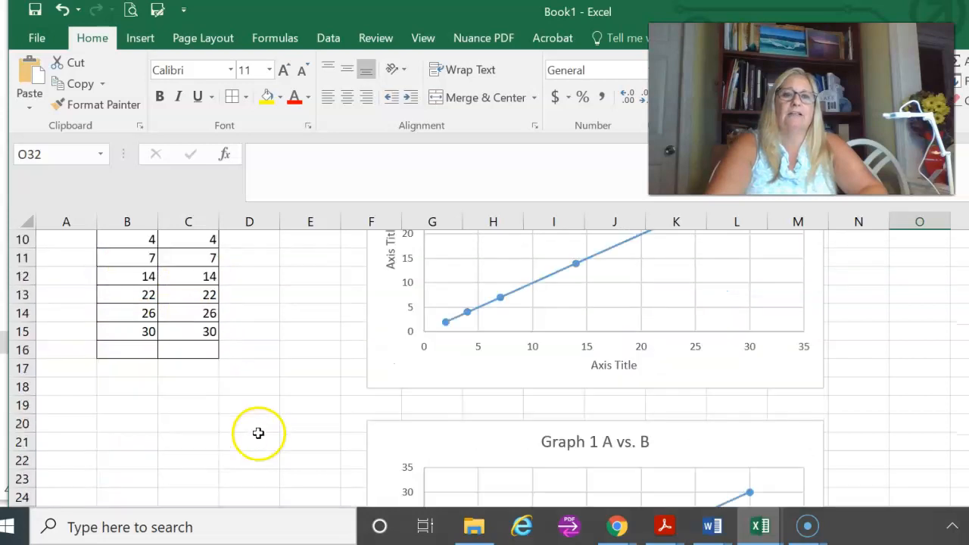
scroll(258, 433, "down", 2)
scroll(216, 409, "up", 1)
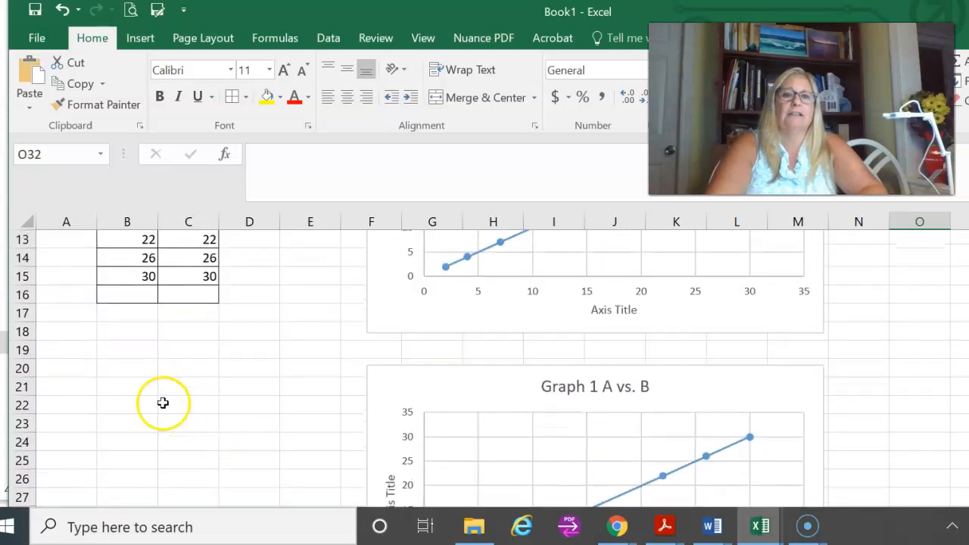
left_click(130, 351)
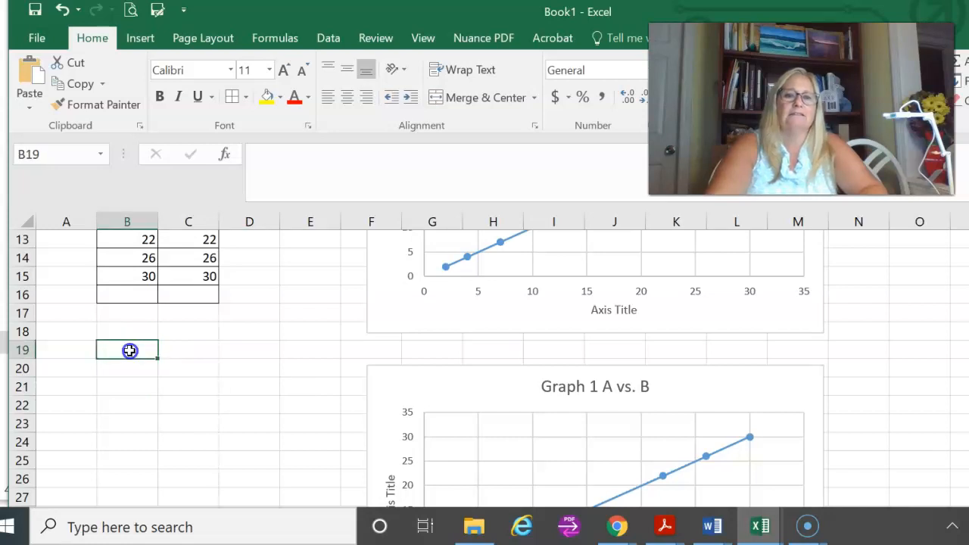
left_click_drag(152, 349, 177, 510)
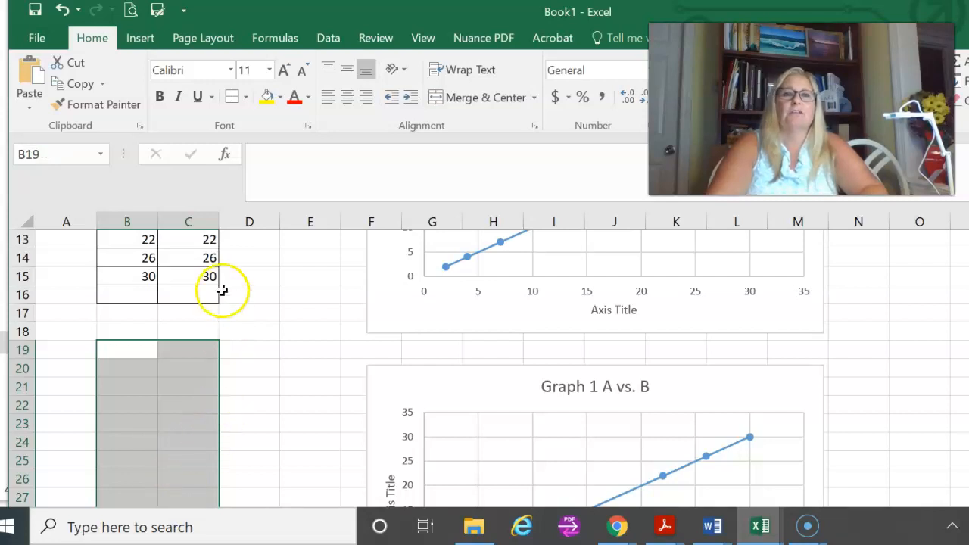
left_click(244, 99)
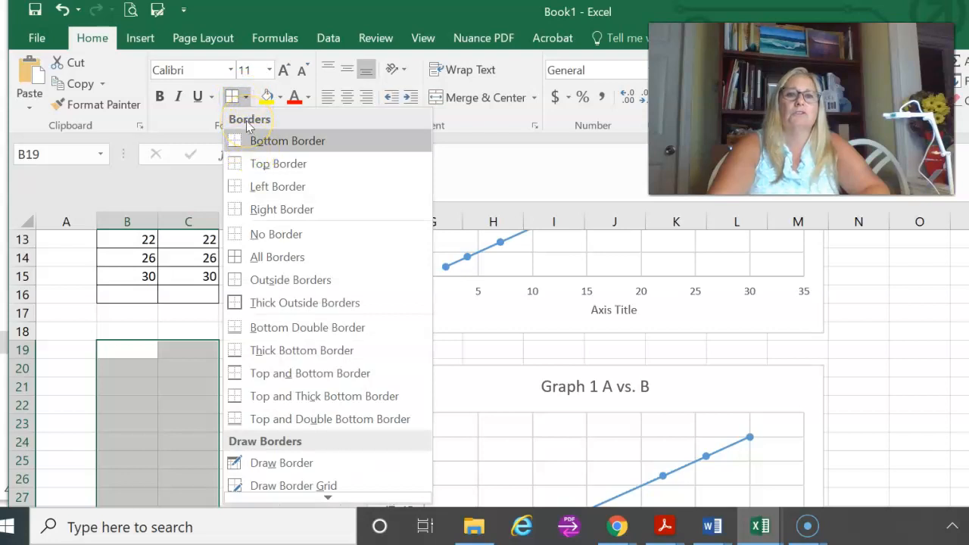
left_click(236, 258)
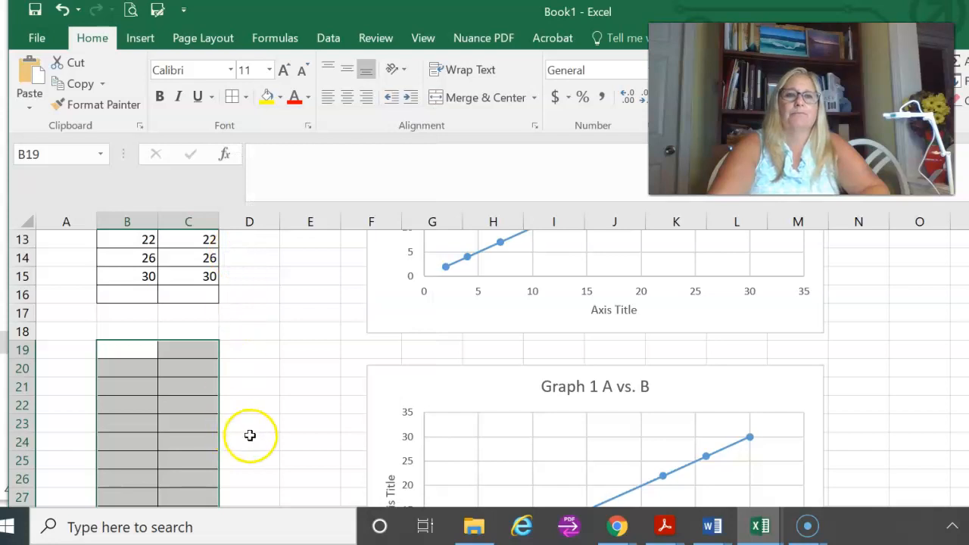
scroll(278, 429, "down", 1)
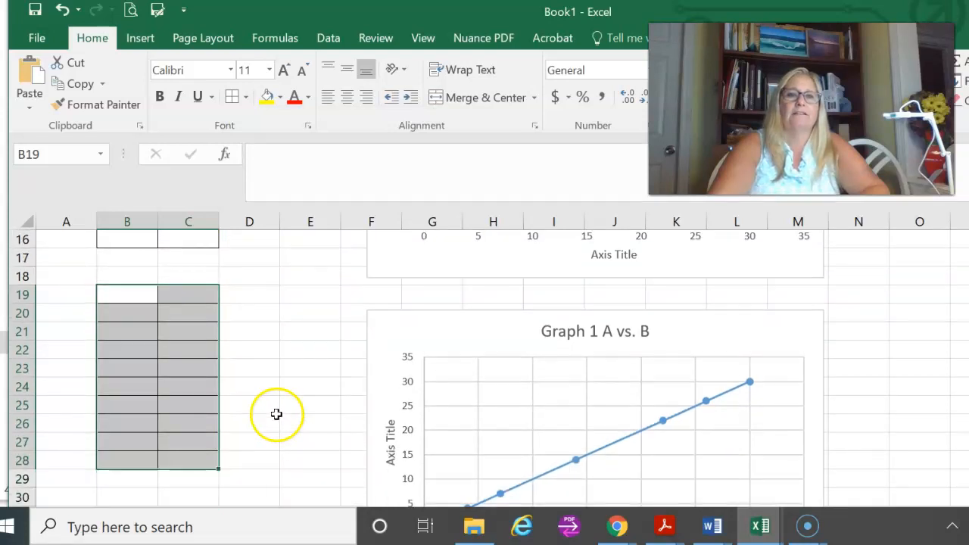
left_click(275, 417)
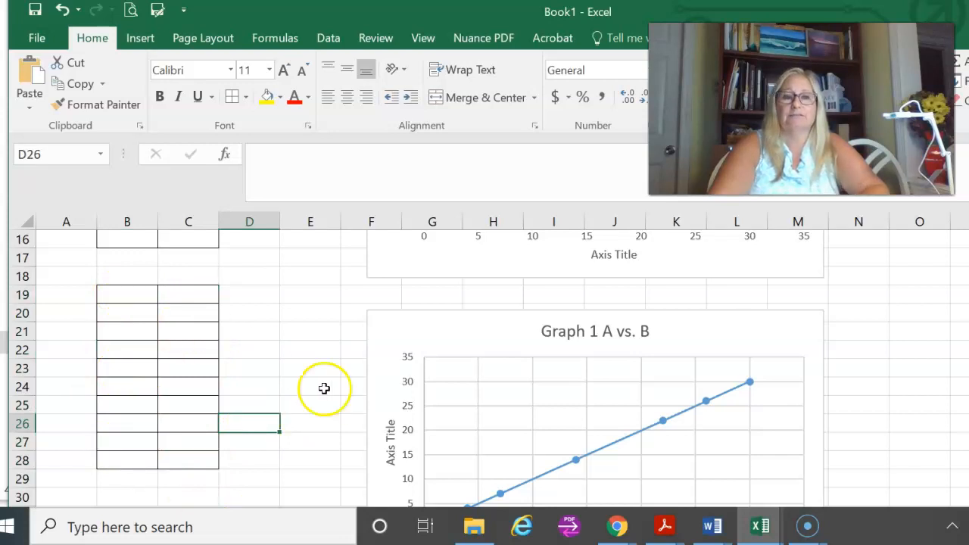
Step: Enter the column headers a in cell B19 and b in cell C19 of the new bordered table
left_click(126, 297)
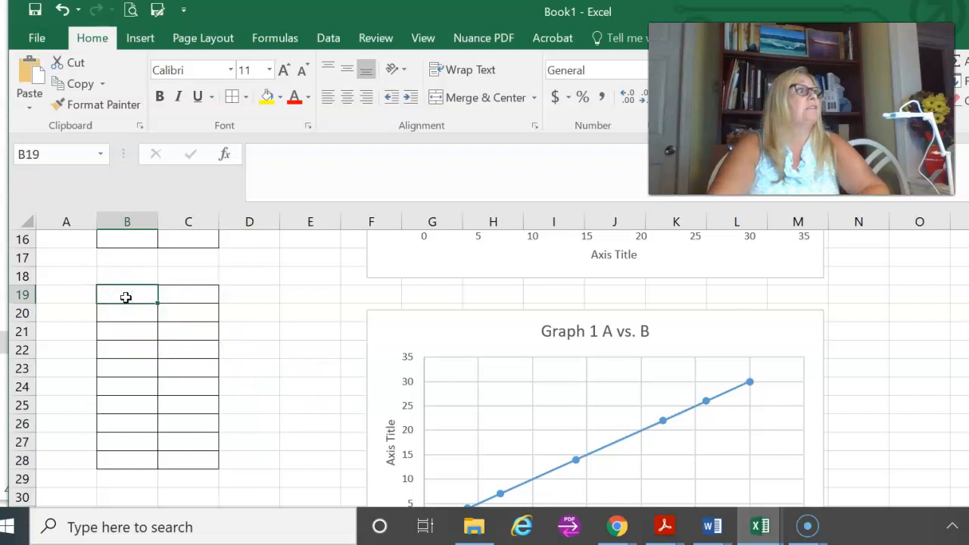
scroll(126, 298, "up", 2)
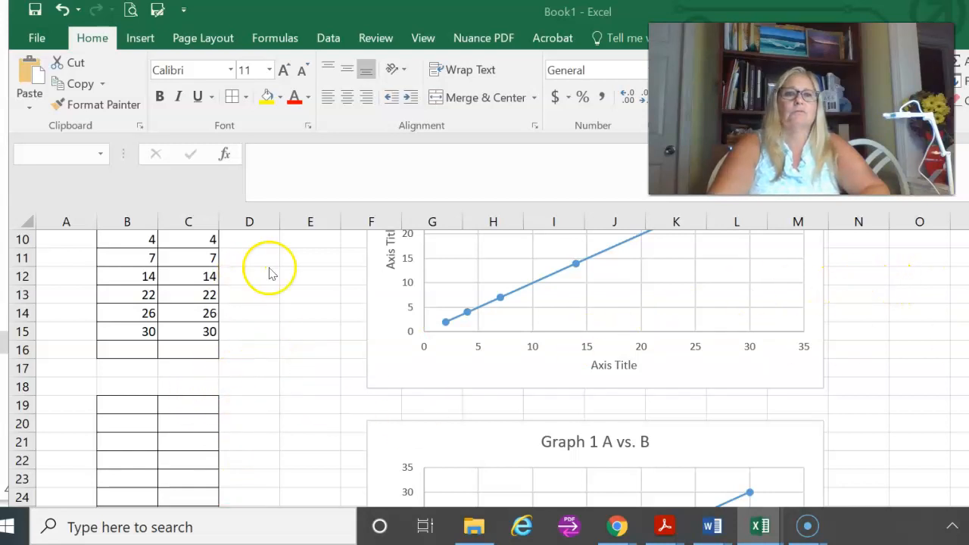
key("Escape")
scroll(326, 279, "up", 2)
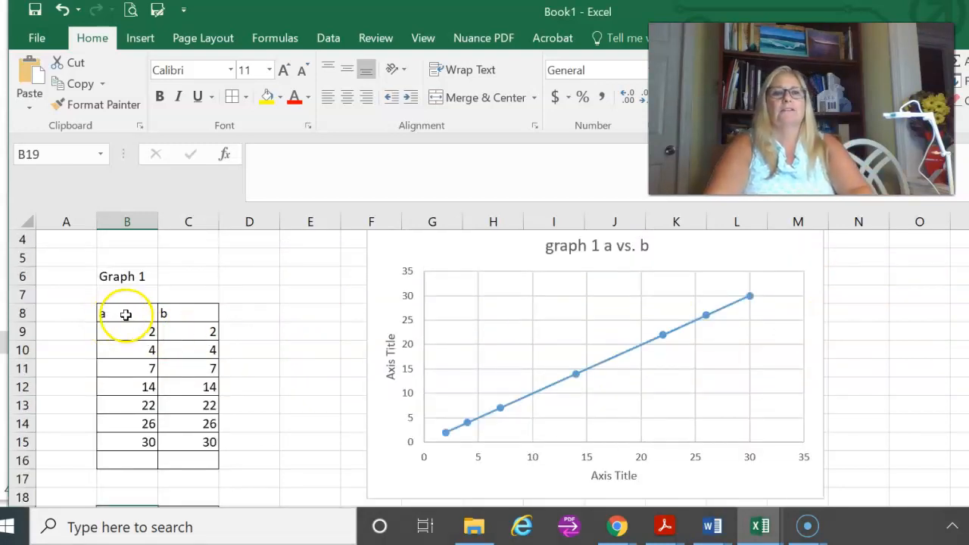
scroll(126, 312, "down", 3)
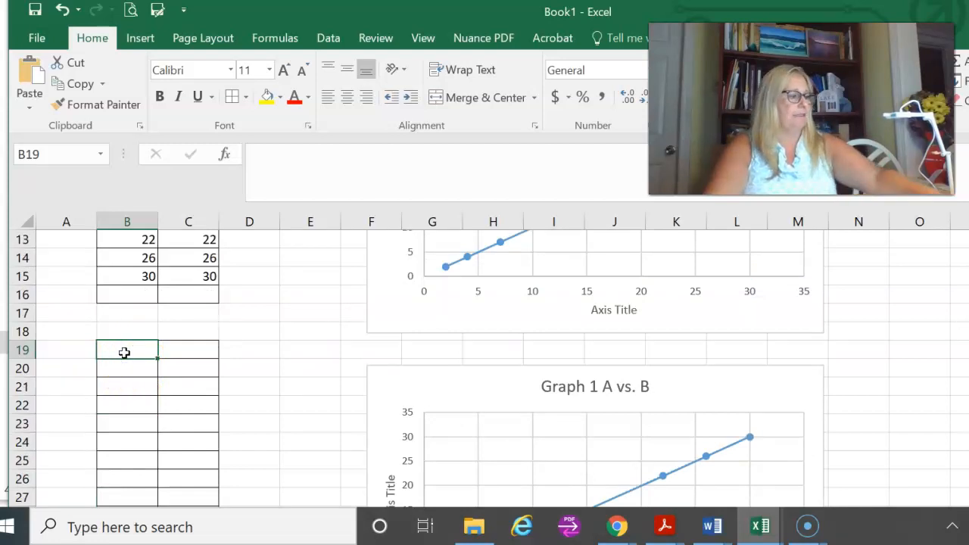
type("a")
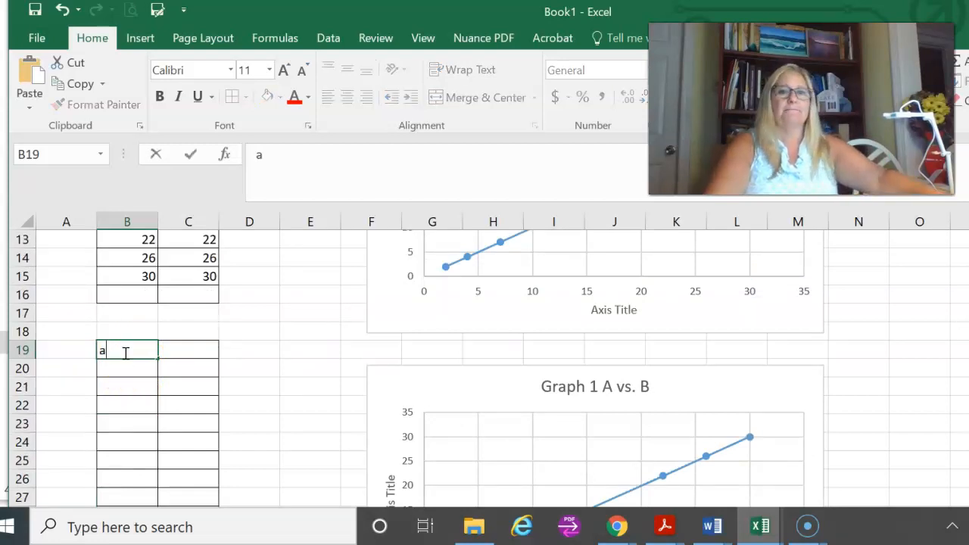
left_click(193, 353)
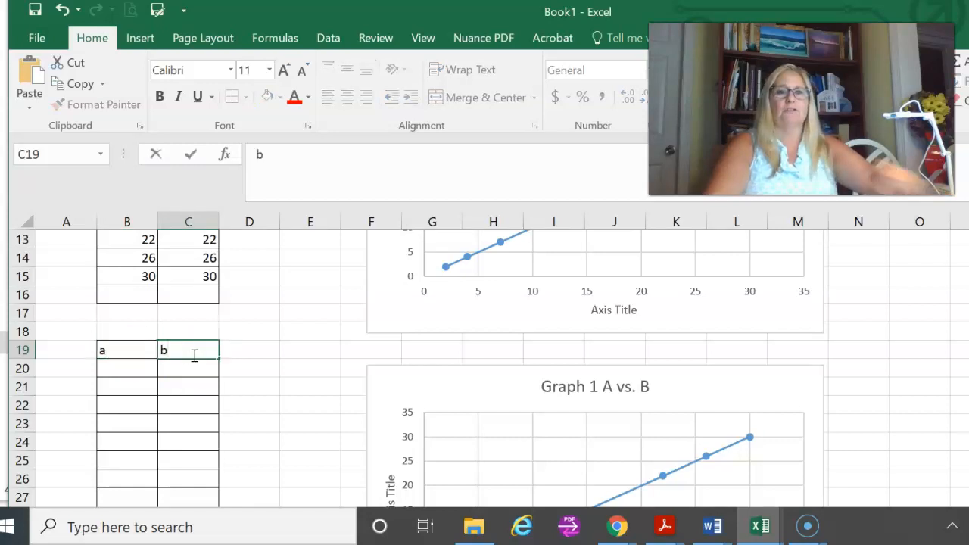
left_click(266, 387)
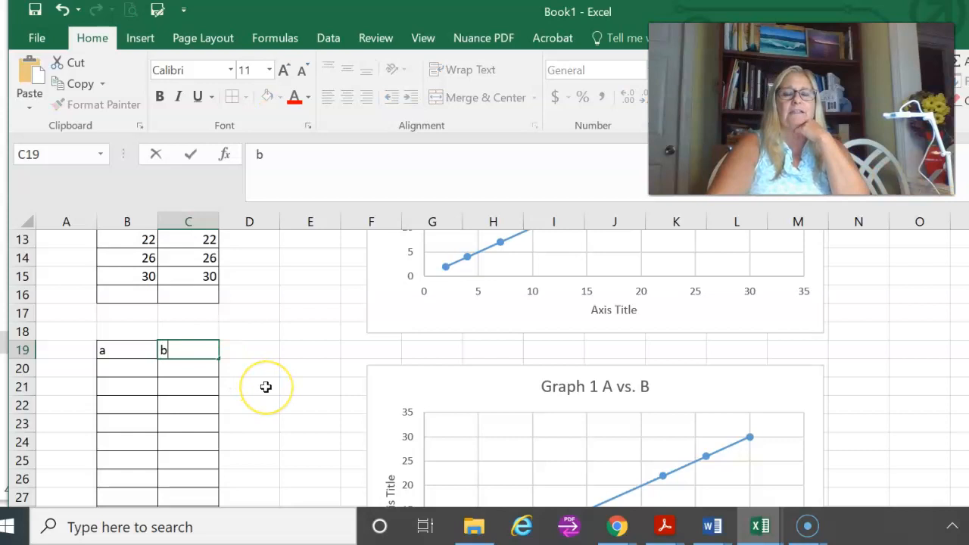
Step: Copy the a values in B9:B15 and paste them as values into the new table's a column, starting at B20
scroll(266, 387, "up", 3)
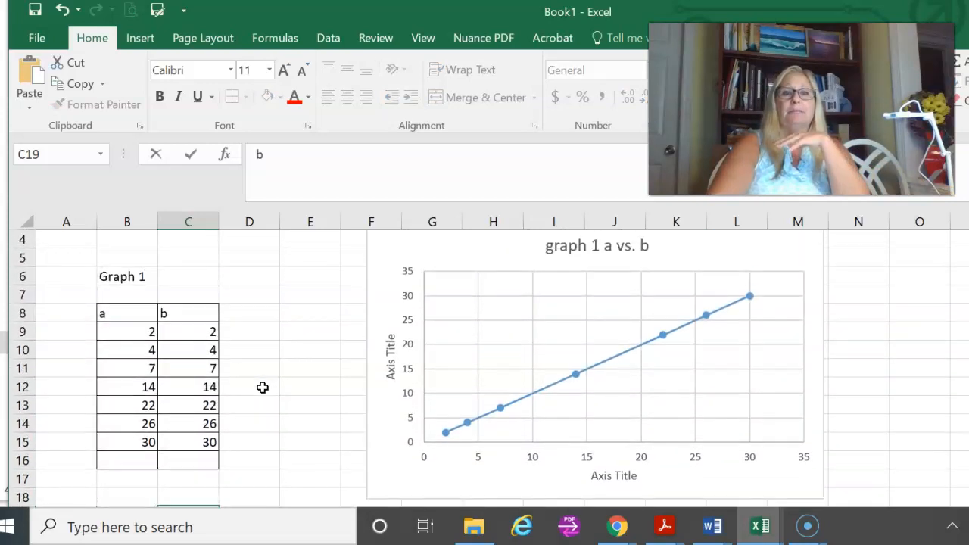
scroll(263, 388, "down", 1)
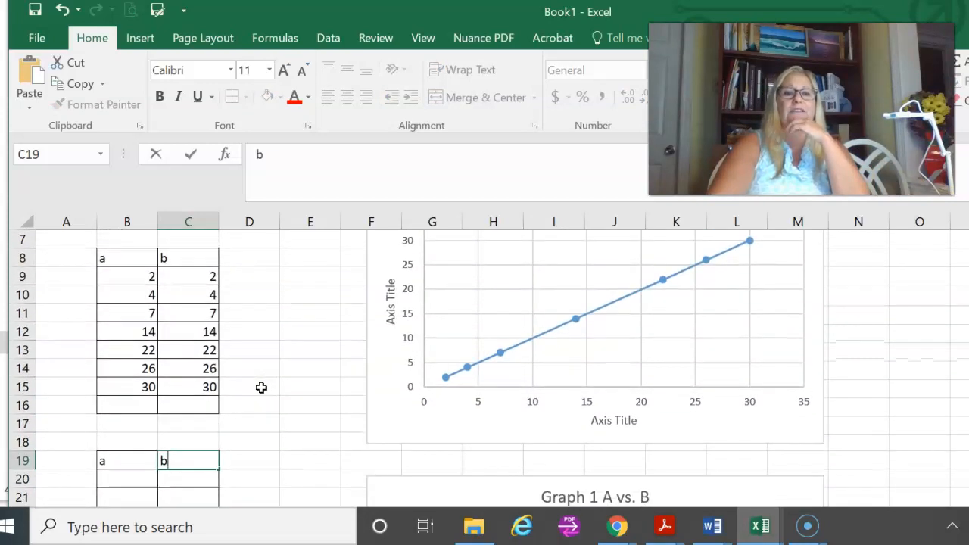
left_click(120, 278)
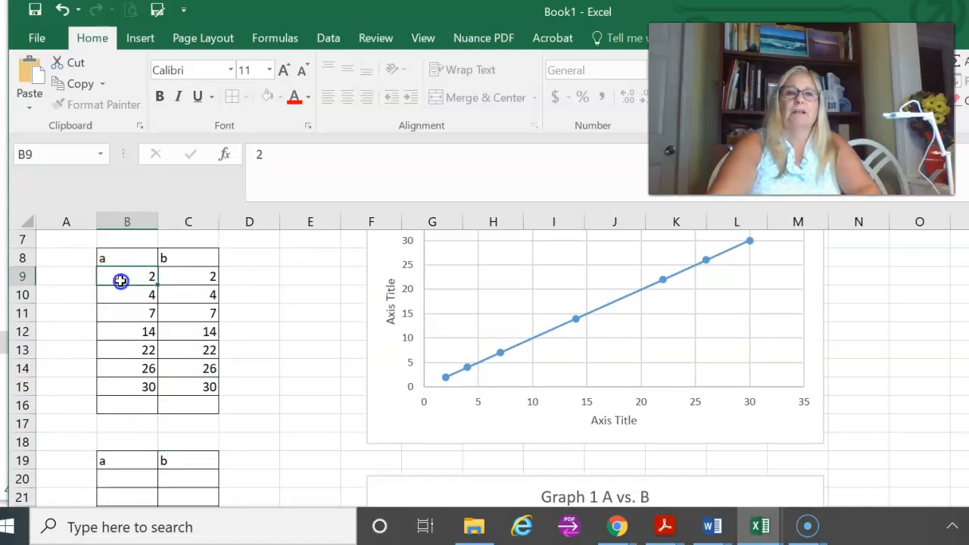
left_click_drag(120, 281, 124, 391)
key("ctrl+c")
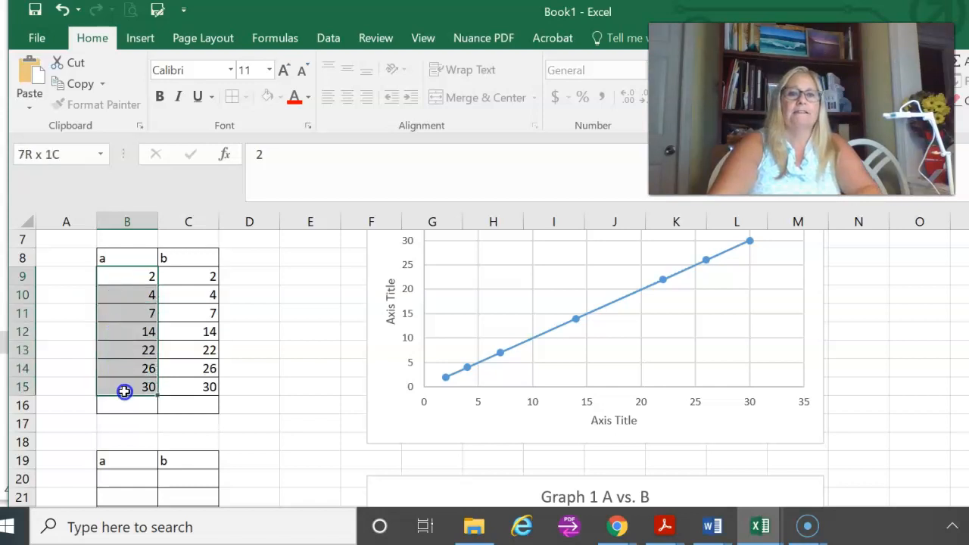
left_click_drag(125, 390, 124, 391)
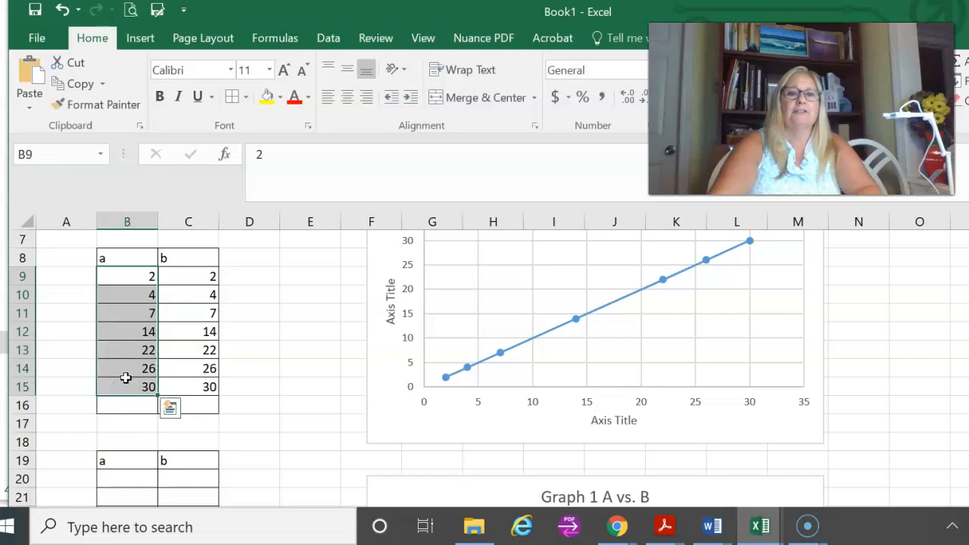
right_click(124, 385)
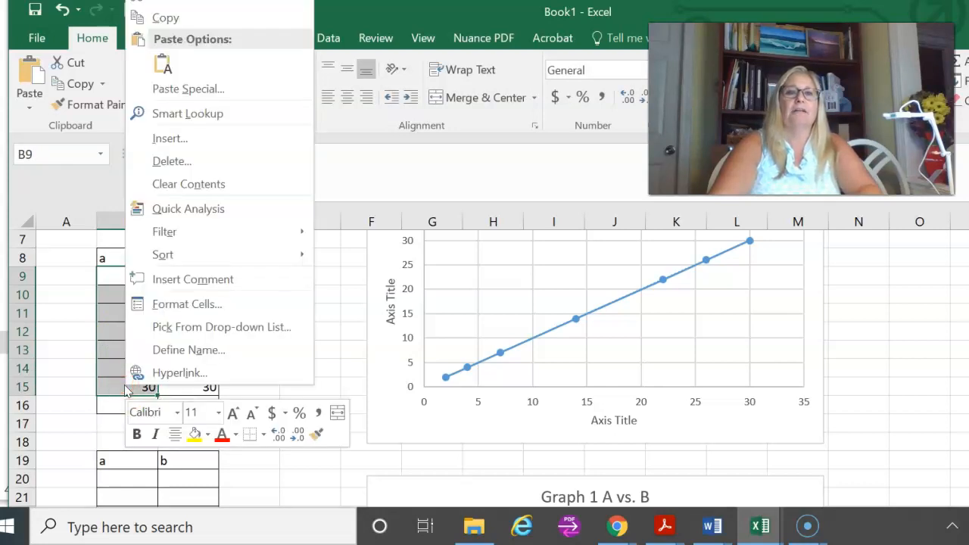
left_click(163, 25)
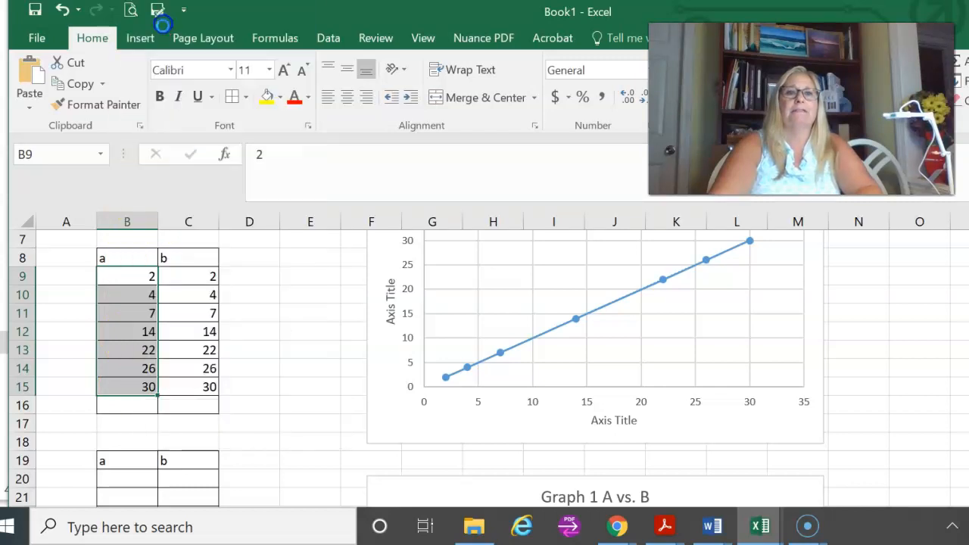
scroll(246, 356, "down", 3)
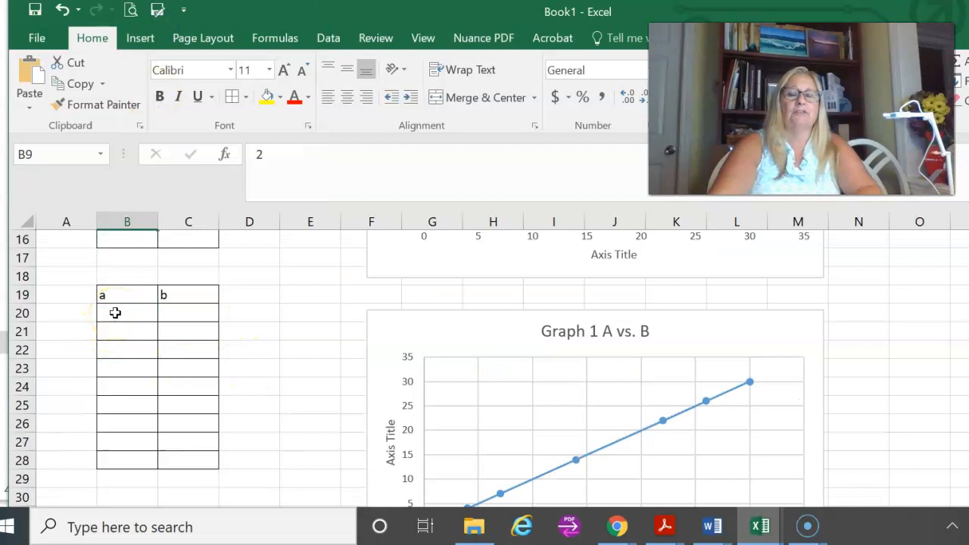
left_click_drag(121, 313, 125, 454)
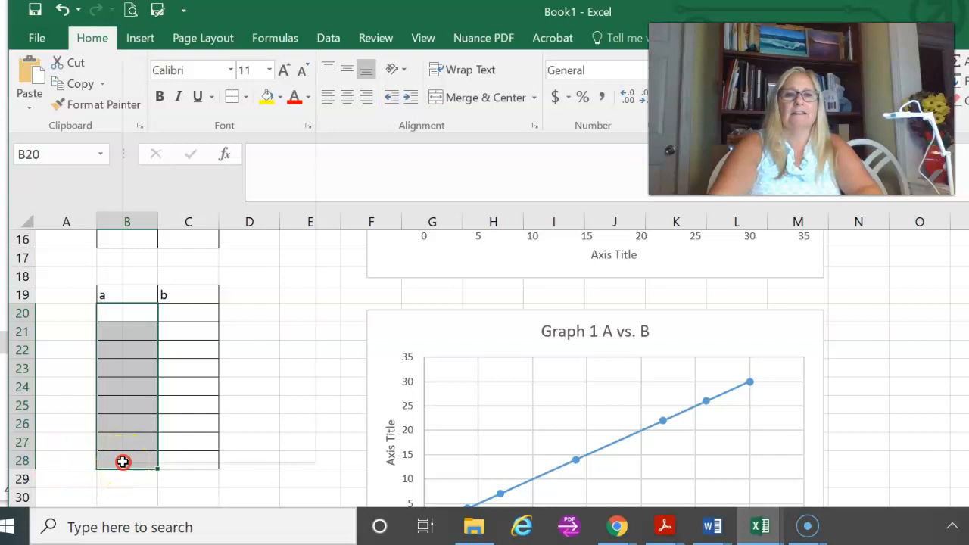
right_click(123, 462)
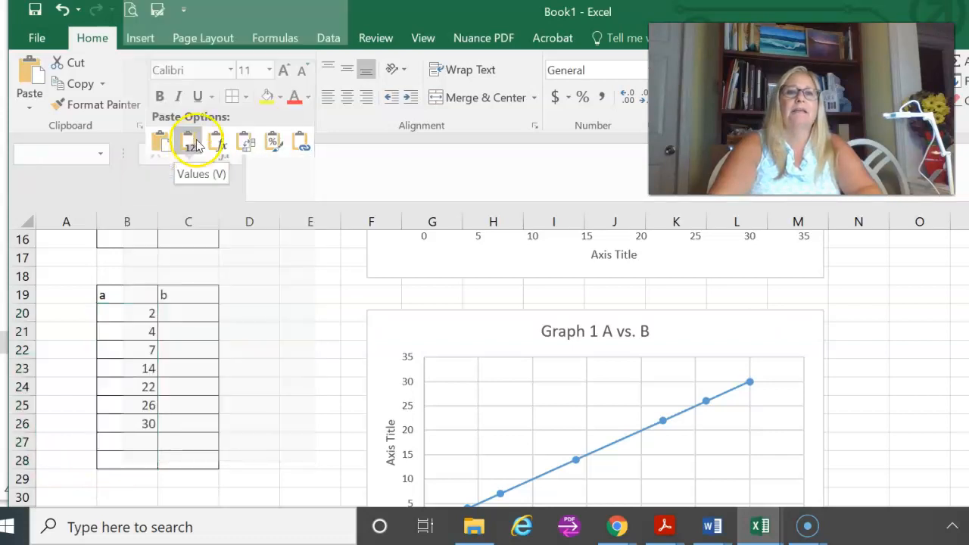
left_click(192, 142)
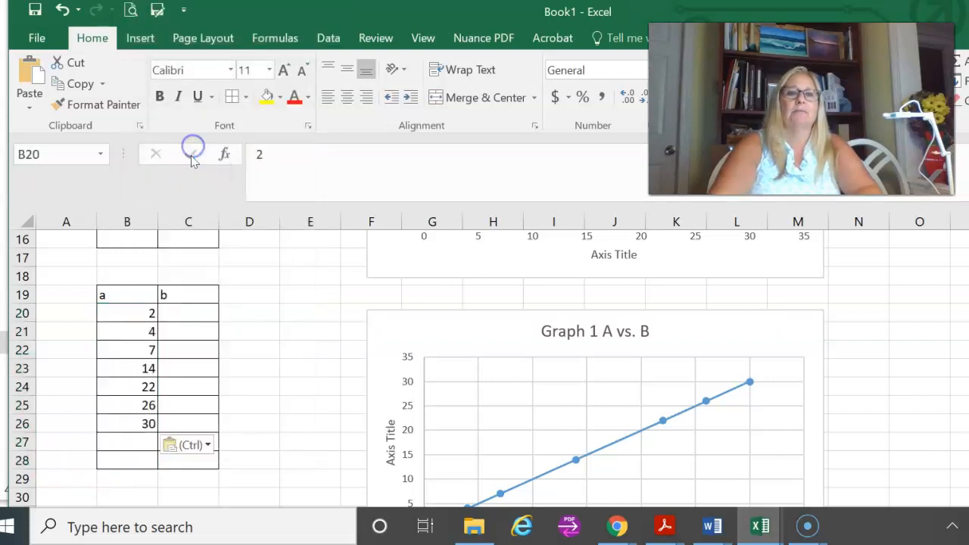
left_click(261, 407)
scroll(260, 404, "up", 5)
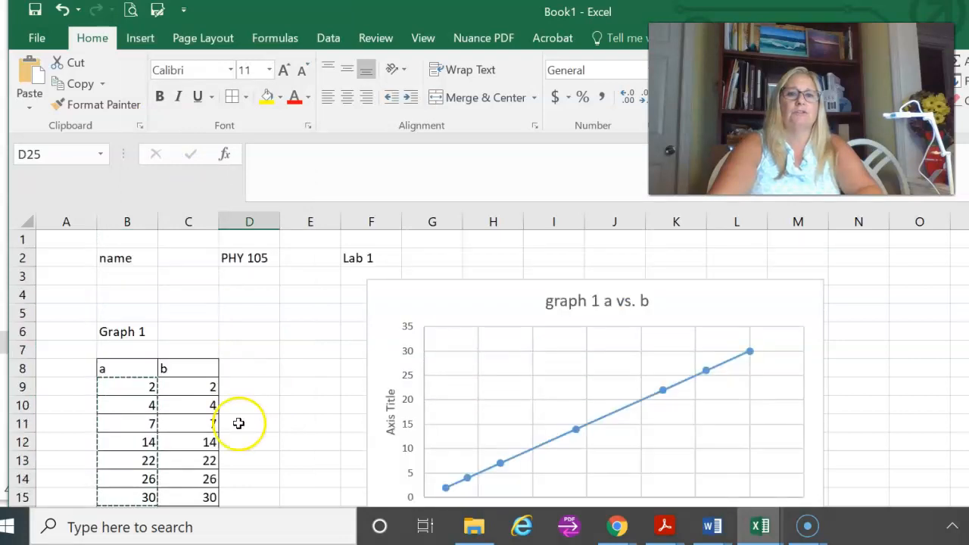
scroll(238, 423, "down", 2)
left_click(191, 276)
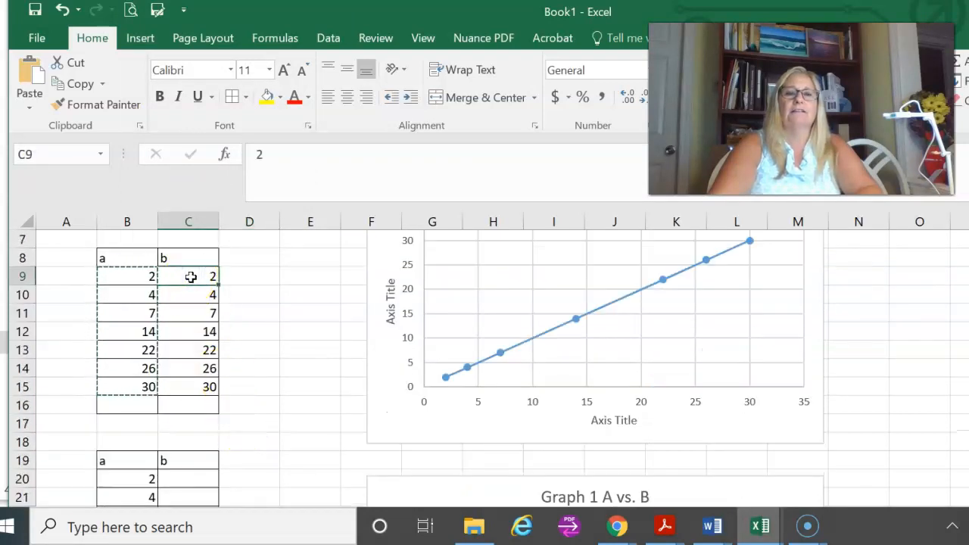
left_click(127, 278)
left_click_drag(126, 278, 313, 303)
left_click(277, 384)
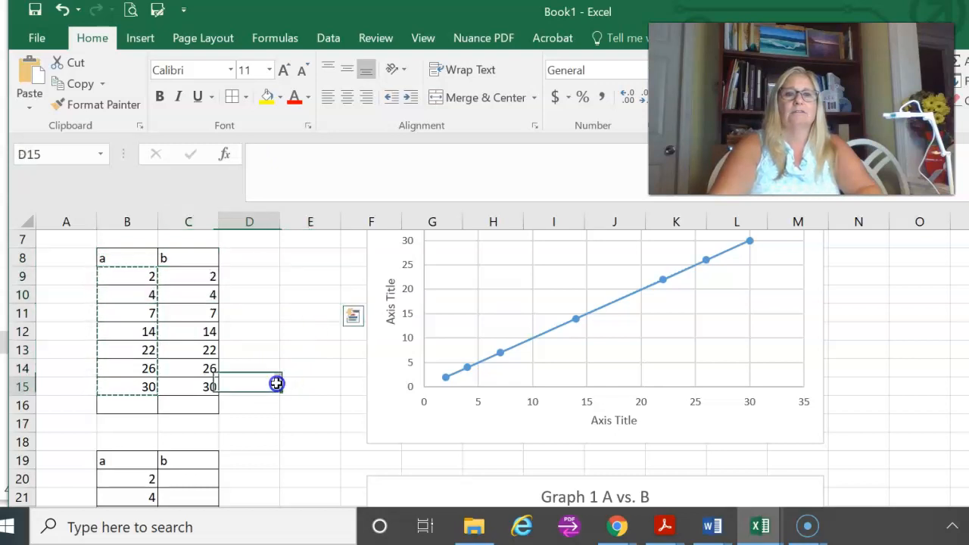
left_click(271, 345)
Step: Copy the b values in C9:C15 and paste them as values into C20:C26 of the new table
scroll(273, 343, "up", 2)
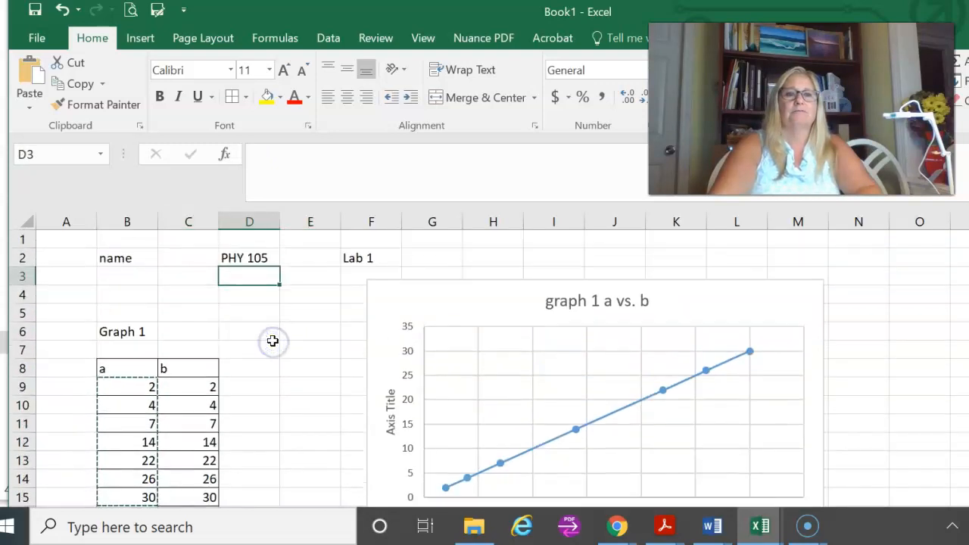
left_click(187, 387)
left_click_drag(190, 383, 191, 494)
right_click(191, 493)
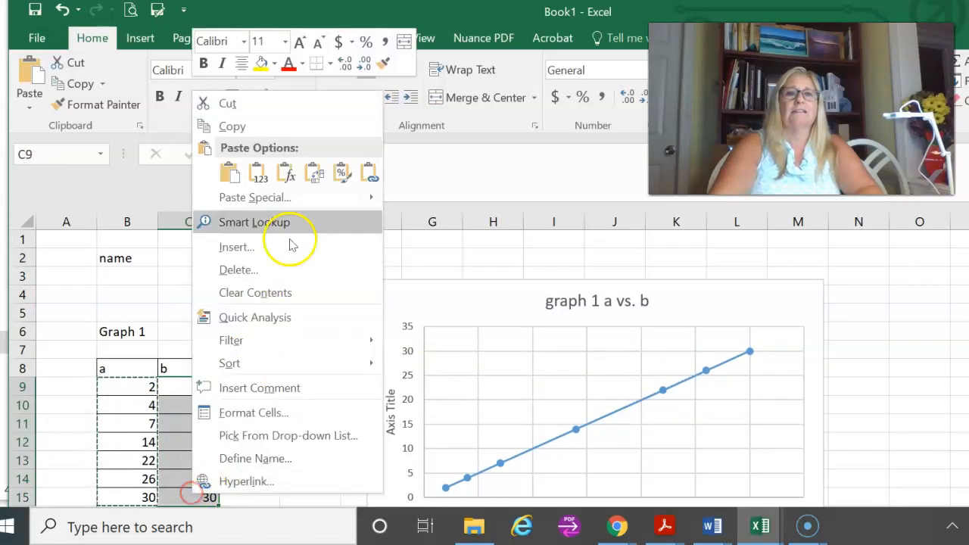
left_click(253, 126)
scroll(310, 417, "down", 5)
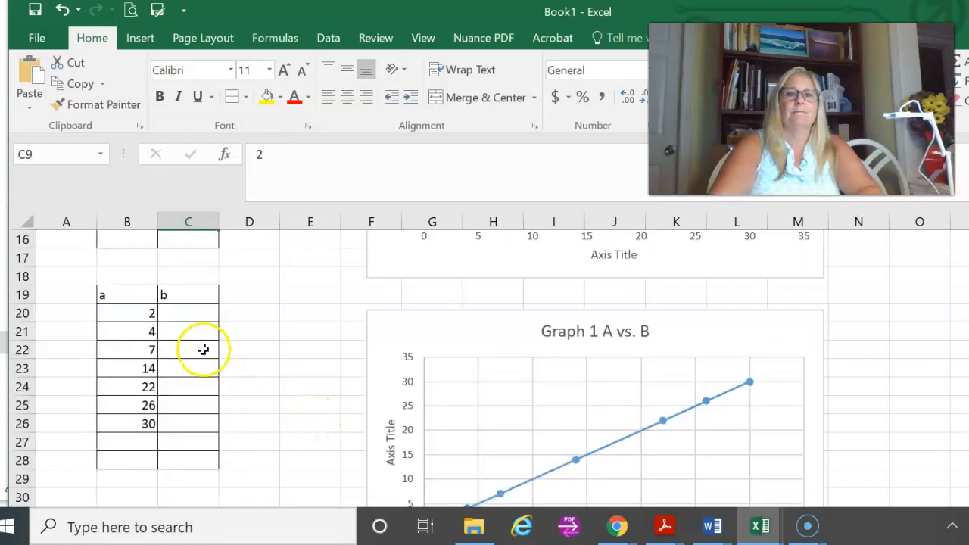
left_click(184, 314)
left_click_drag(184, 313, 183, 420)
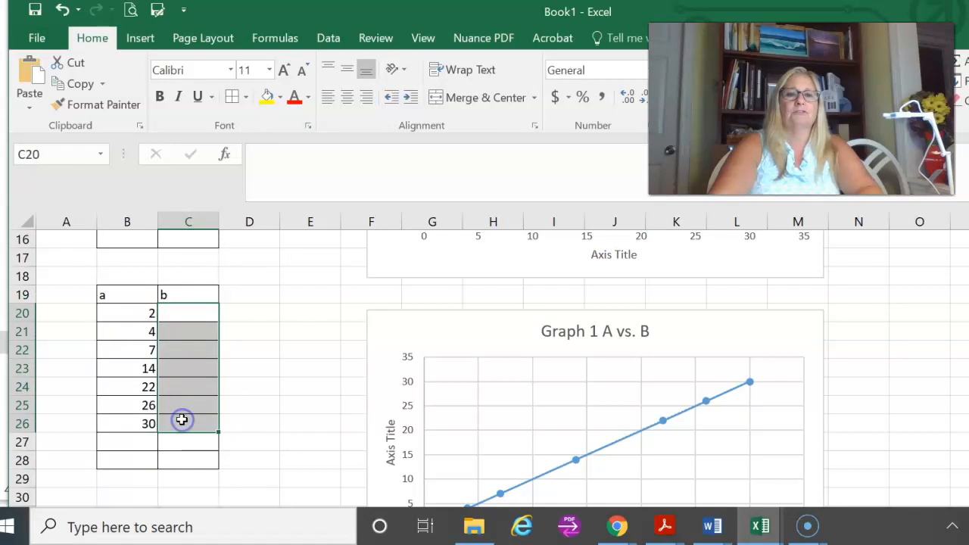
right_click(181, 420)
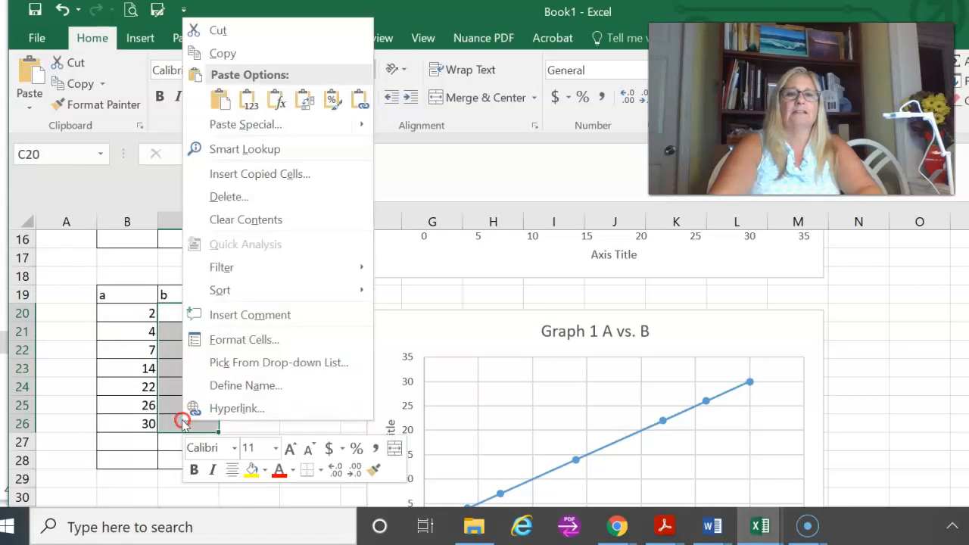
left_click(250, 104)
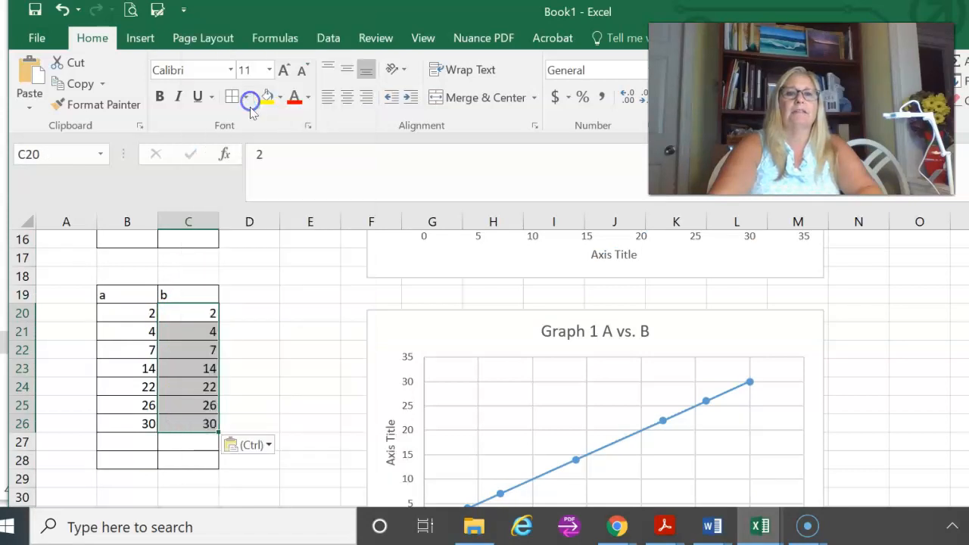
left_click(282, 384)
Step: Remove the Graph 1 A vs. B chart that sits beside the new table
scroll(169, 480, "down", 2)
scroll(174, 472, "up", 1)
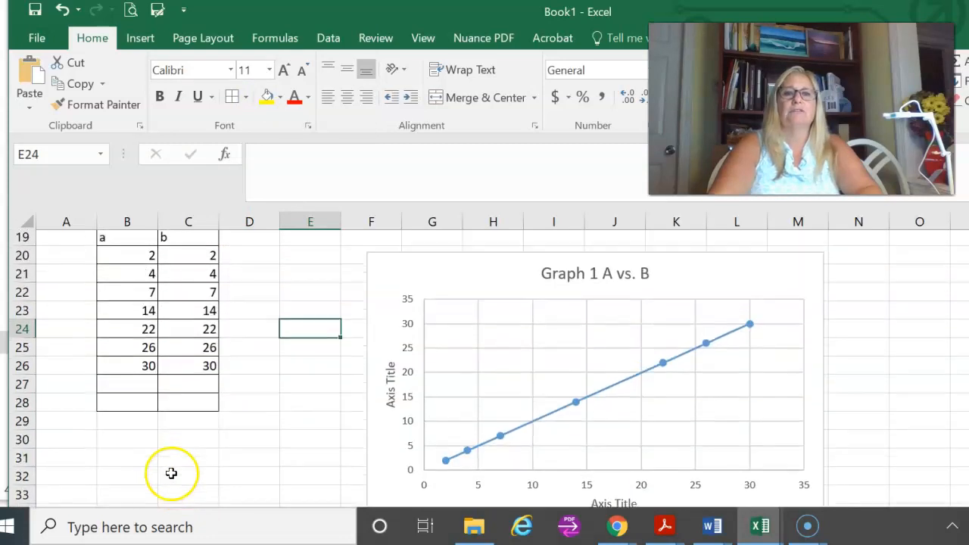
left_click(464, 275)
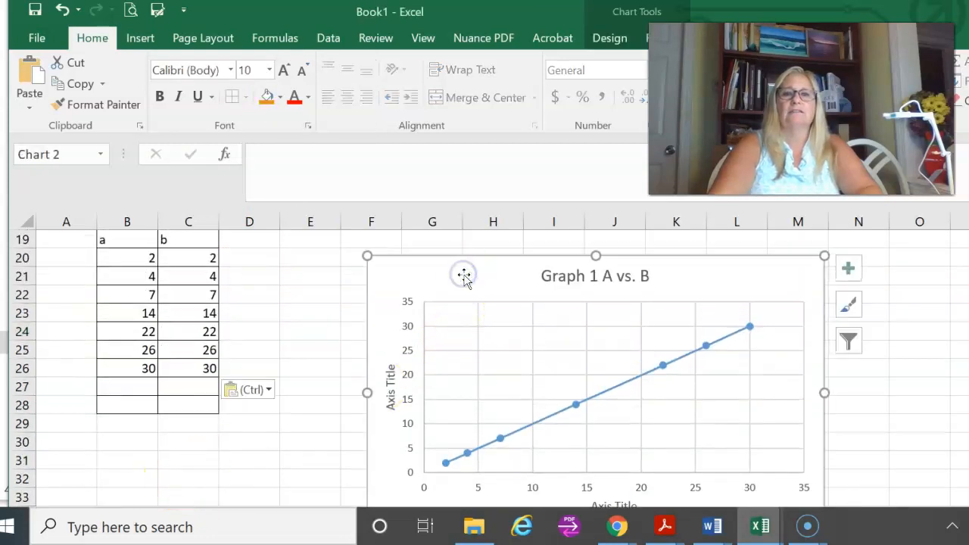
right_click(466, 278)
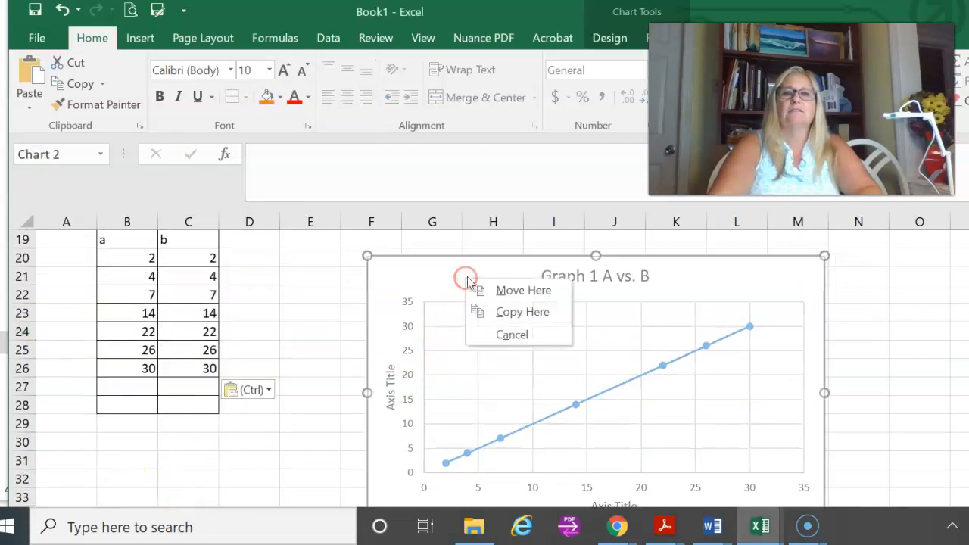
left_click(501, 335)
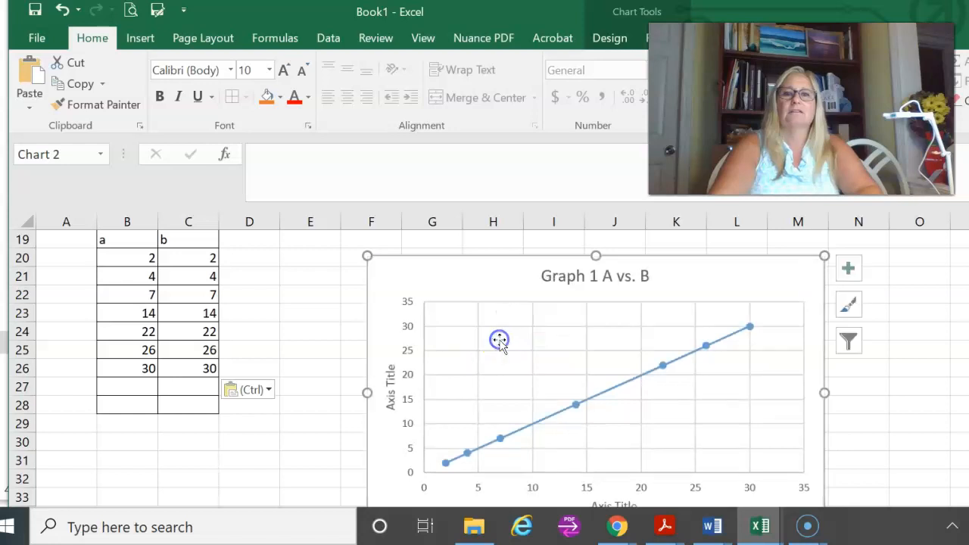
right_click(376, 273)
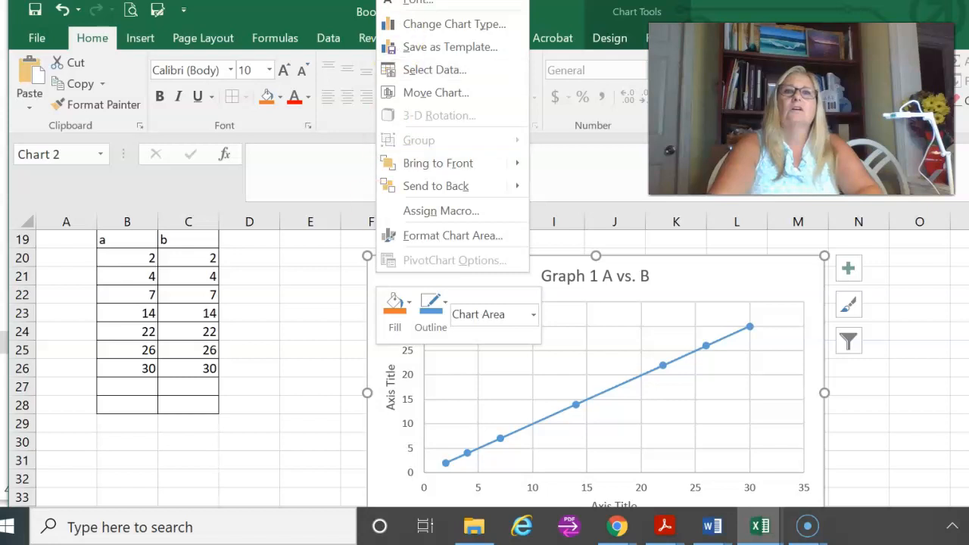
left_click(424, 1)
scroll(459, 290, "up", 1)
scroll(447, 318, "up", 2)
scroll(434, 337, "down", 3)
scroll(434, 336, "up", 1)
scroll(435, 337, "down", 1)
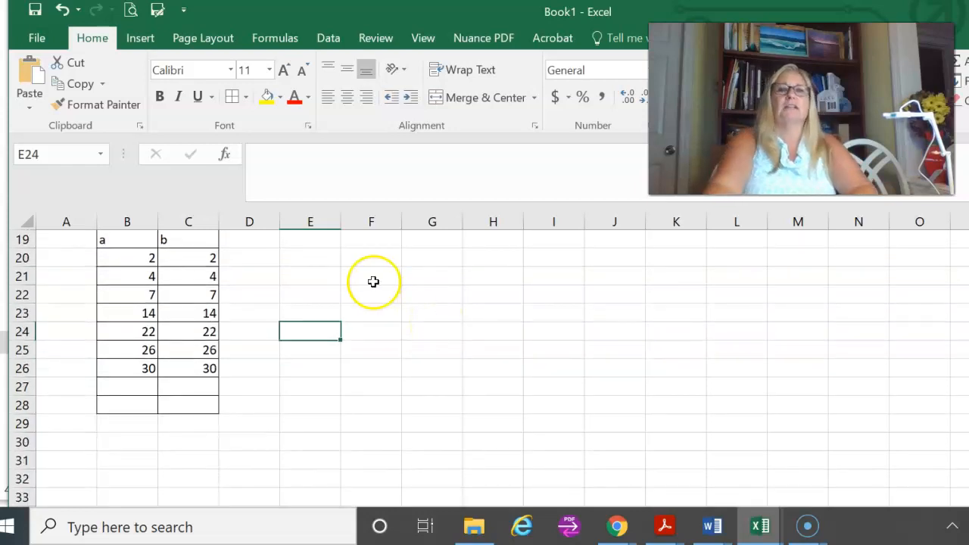
Step: Insert a blank scatter chart with straight lines and markers and place it beside the new table, with its upper edge at row 20
left_click(82, 35)
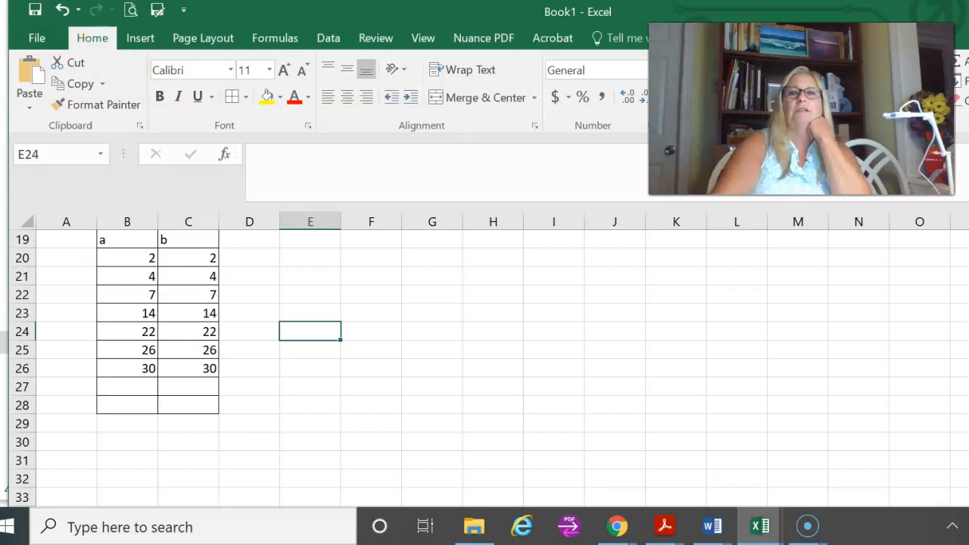
left_click(140, 42)
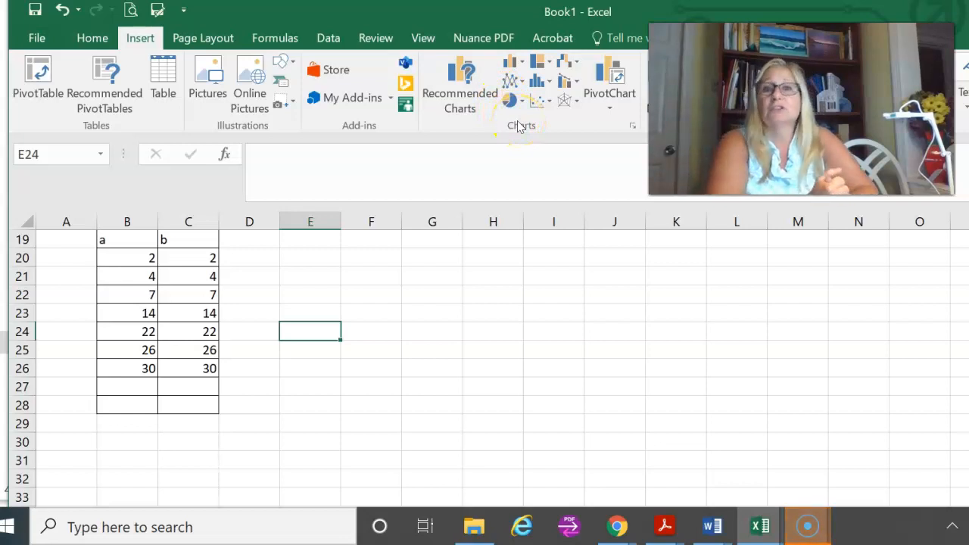
left_click(504, 78)
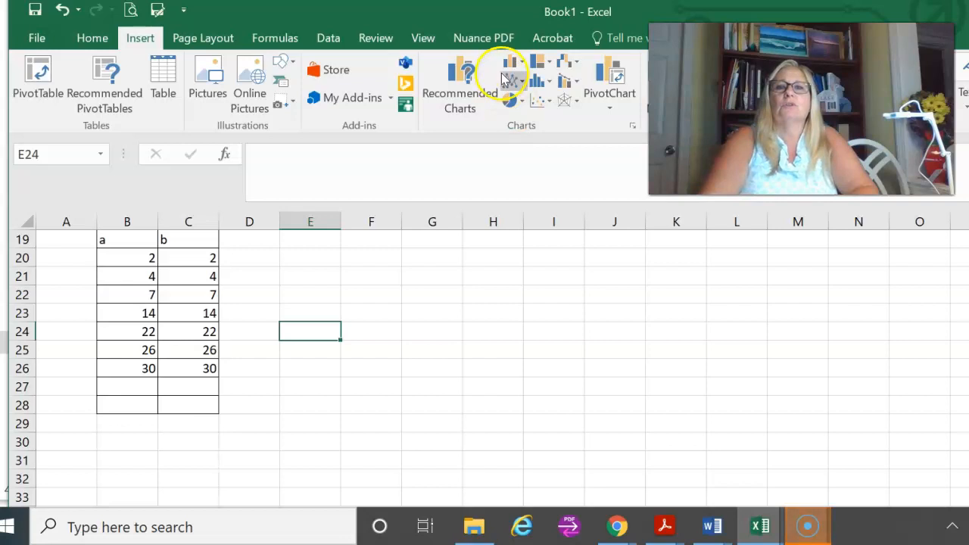
left_click(550, 106)
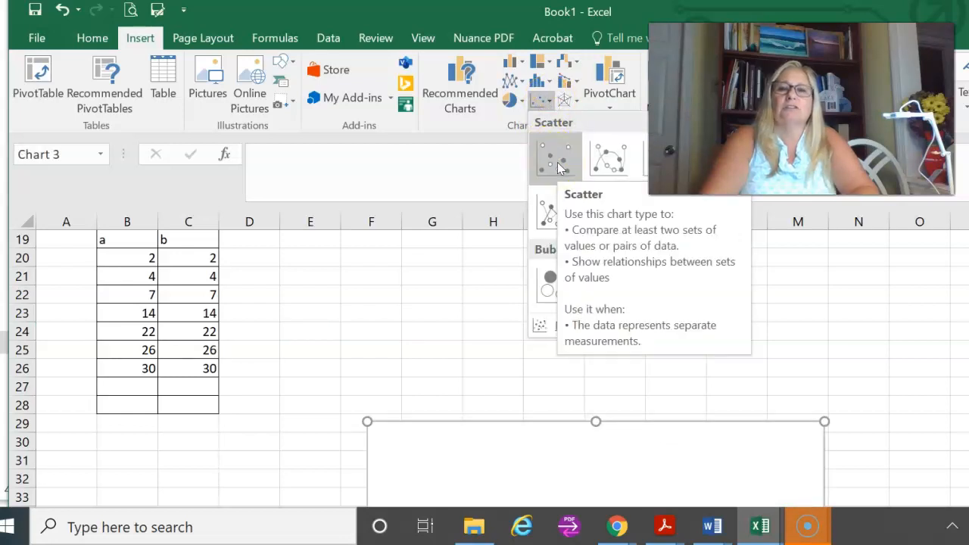
left_click(553, 211)
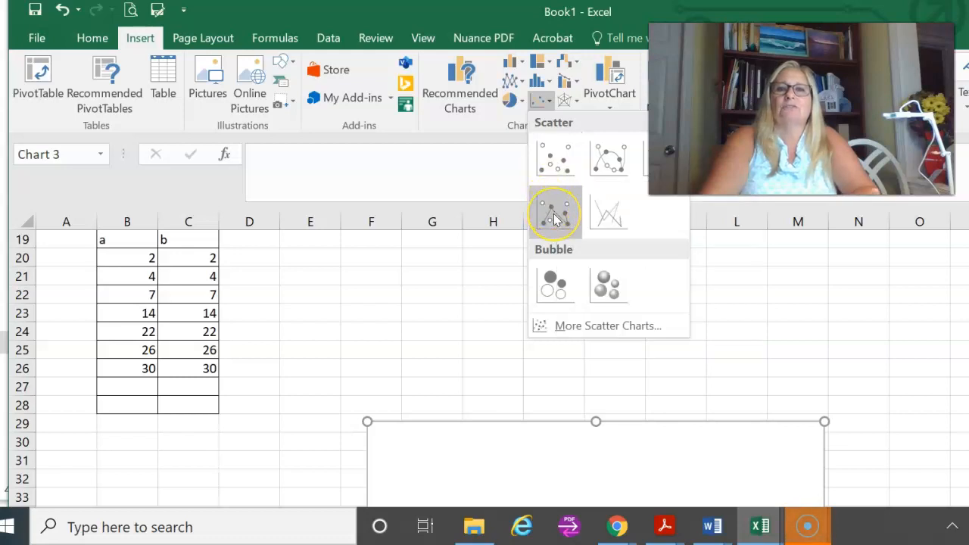
left_click(552, 211)
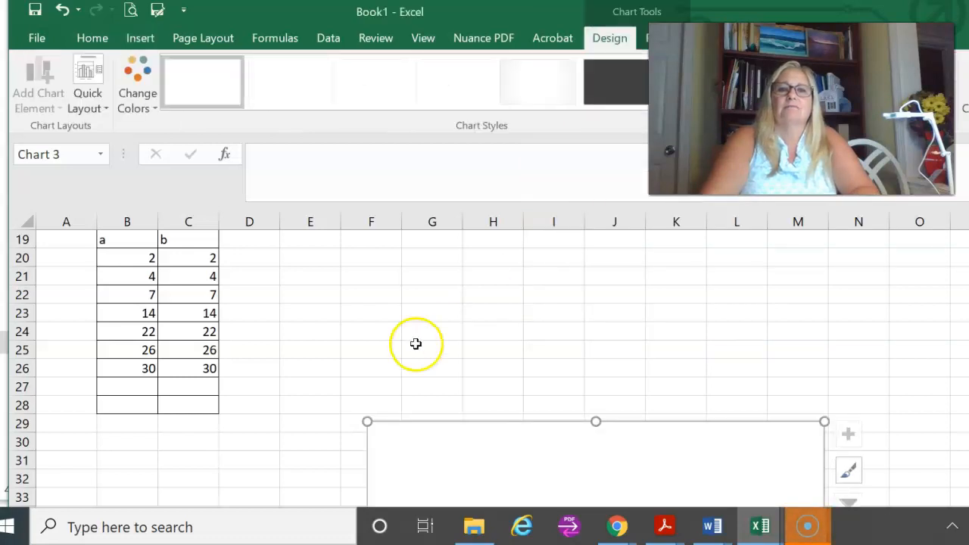
left_click_drag(429, 454, 387, 288)
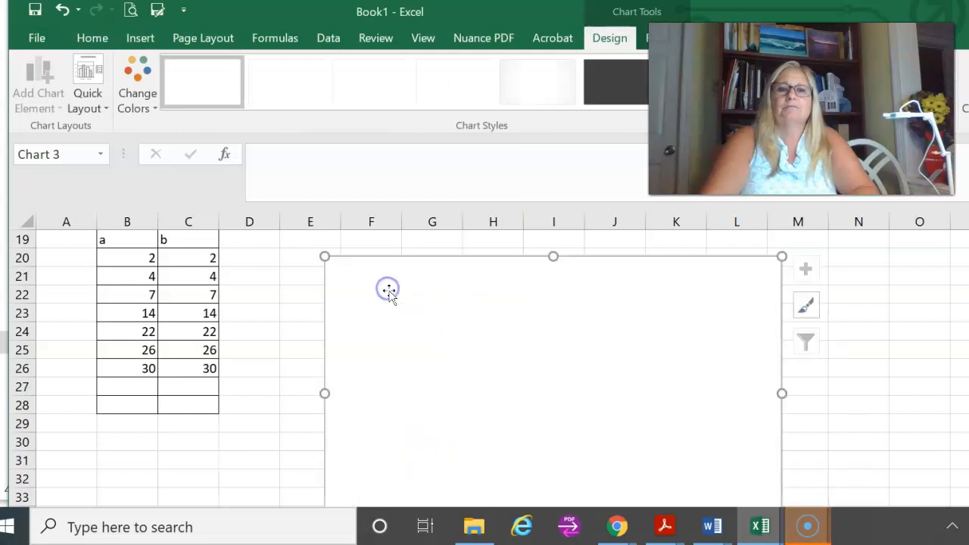
Step: Add a data series named "Graph 1 A vs. B" to the blank scatter chart
right_click(427, 347)
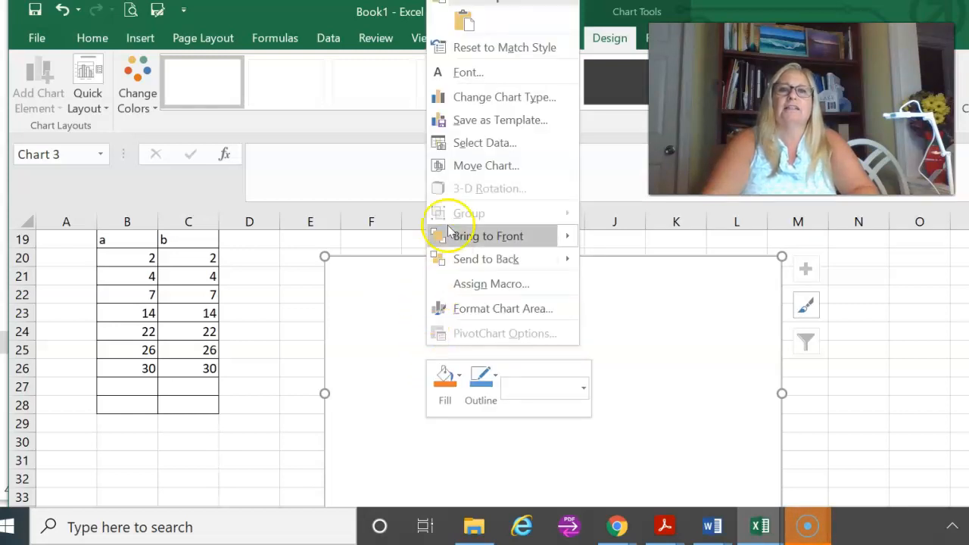
left_click(471, 145)
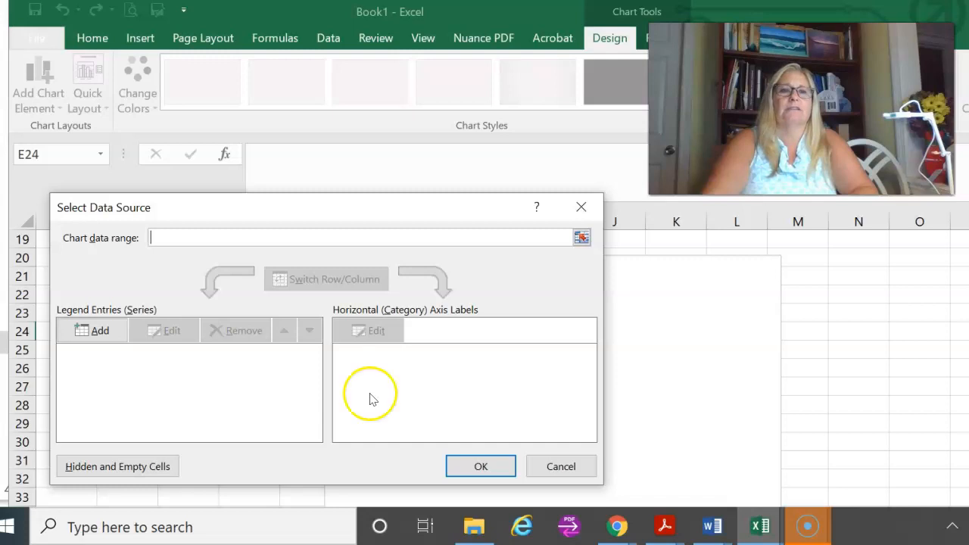
left_click(82, 333)
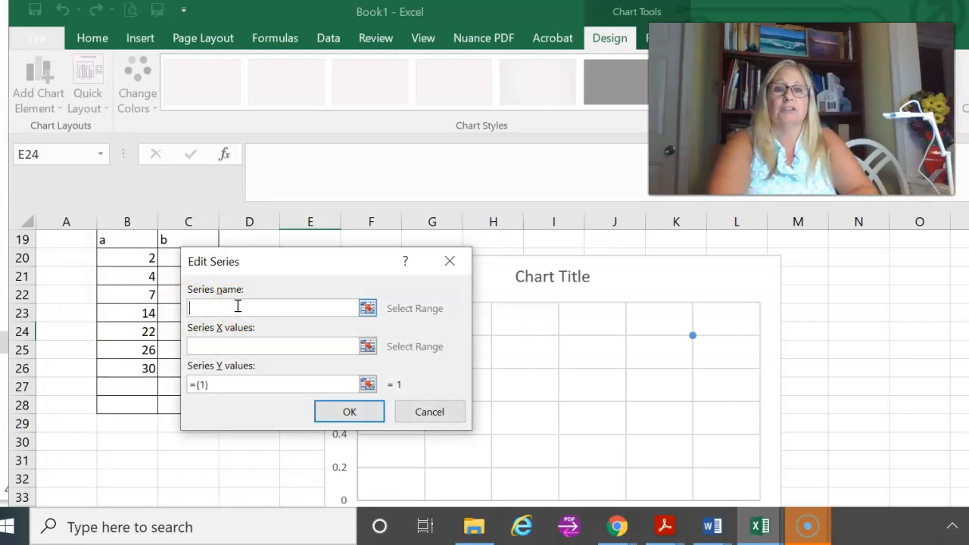
type("Graph 1 A vs. B")
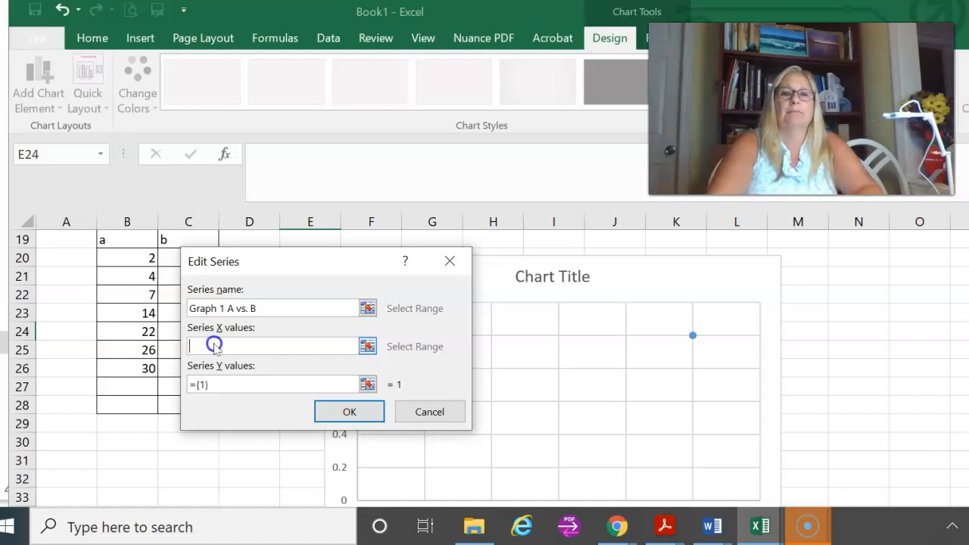
Step: Set the series' X values to the b column, C20:C26, moving the dialog clear of the data table
left_click_drag(276, 262, 467, 250)
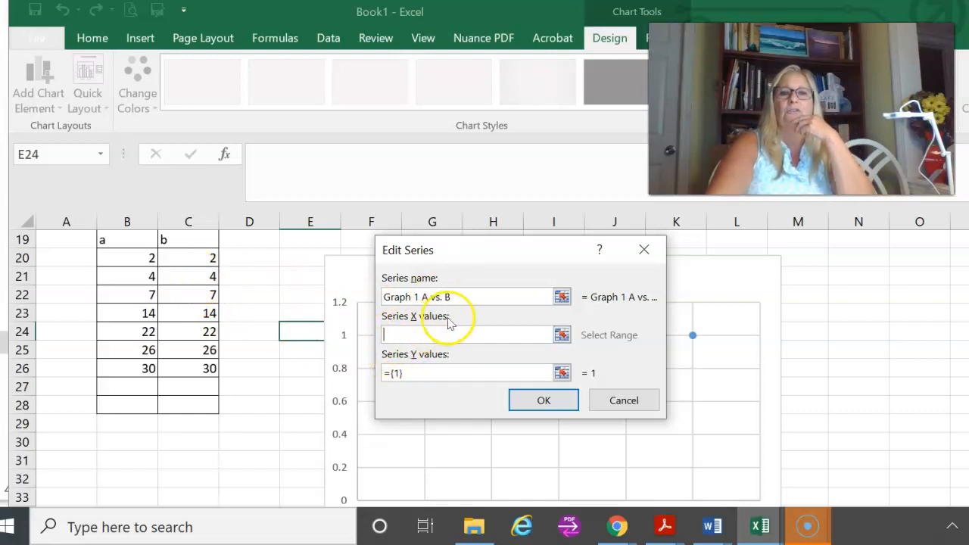
left_click(193, 258)
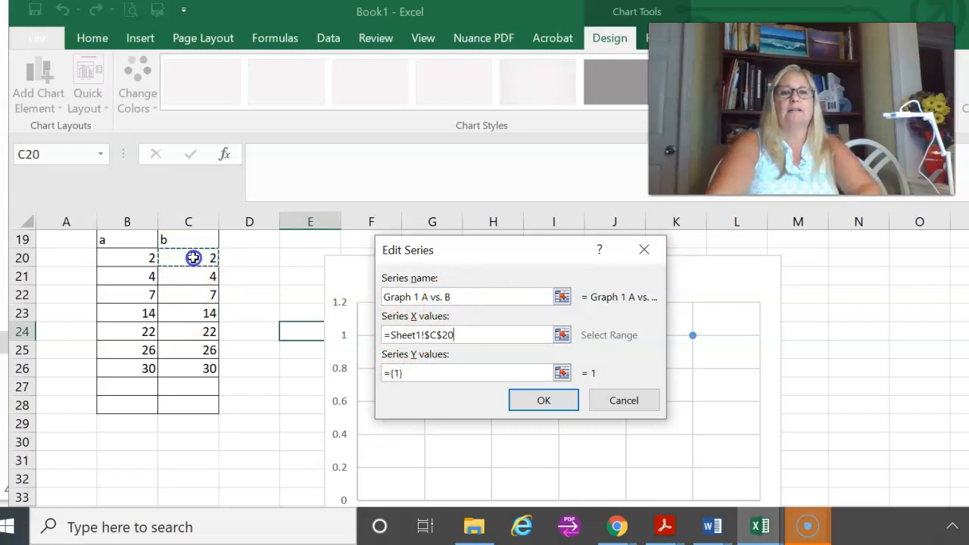
left_click_drag(193, 258, 192, 305)
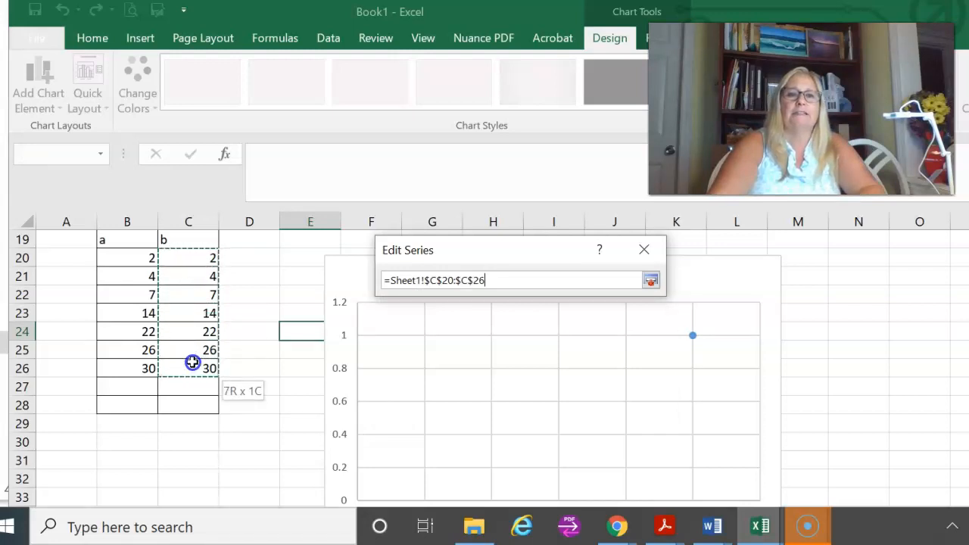
left_click_drag(193, 363, 193, 360)
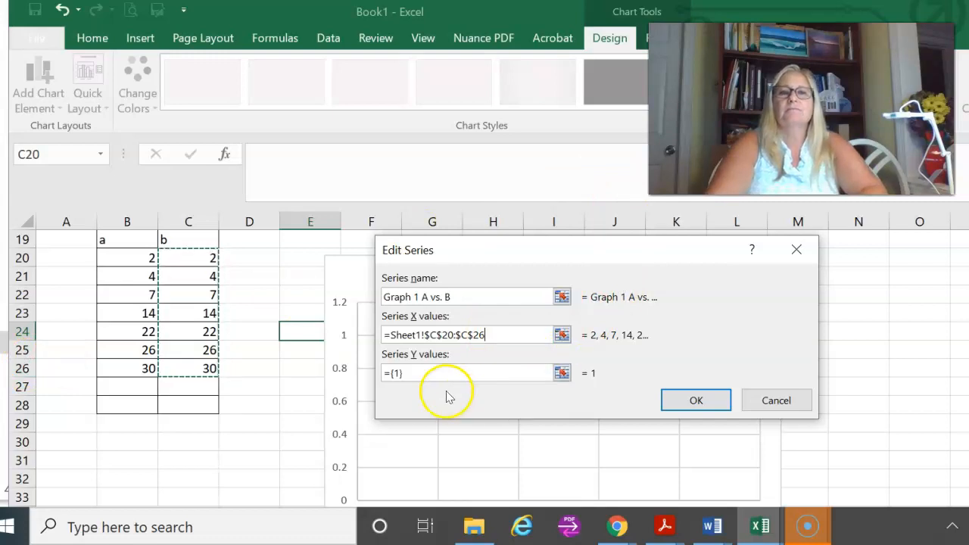
Step: Set the series' Y values to the a column, B20:B26, and accept the chart's data source
left_click(432, 375)
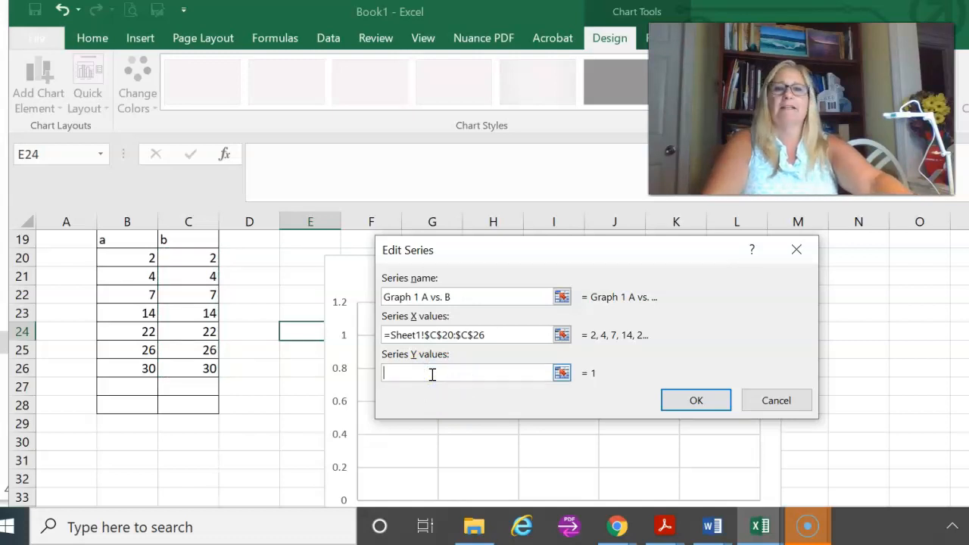
left_click(406, 374)
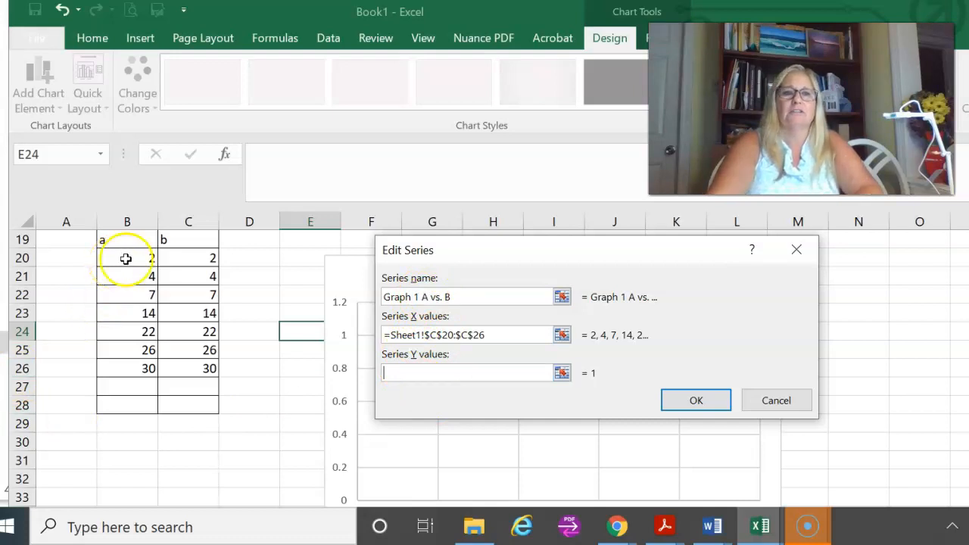
left_click_drag(129, 260, 121, 368)
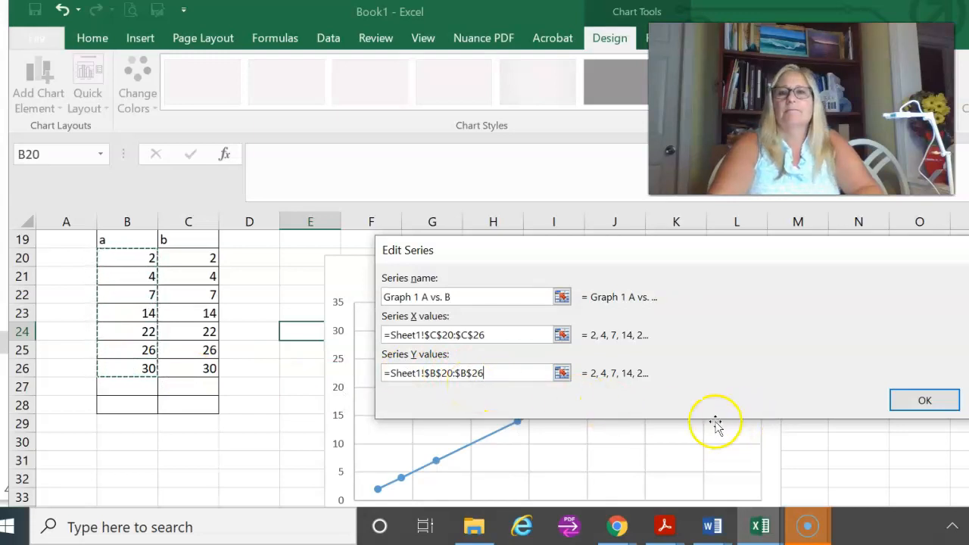
left_click(916, 404)
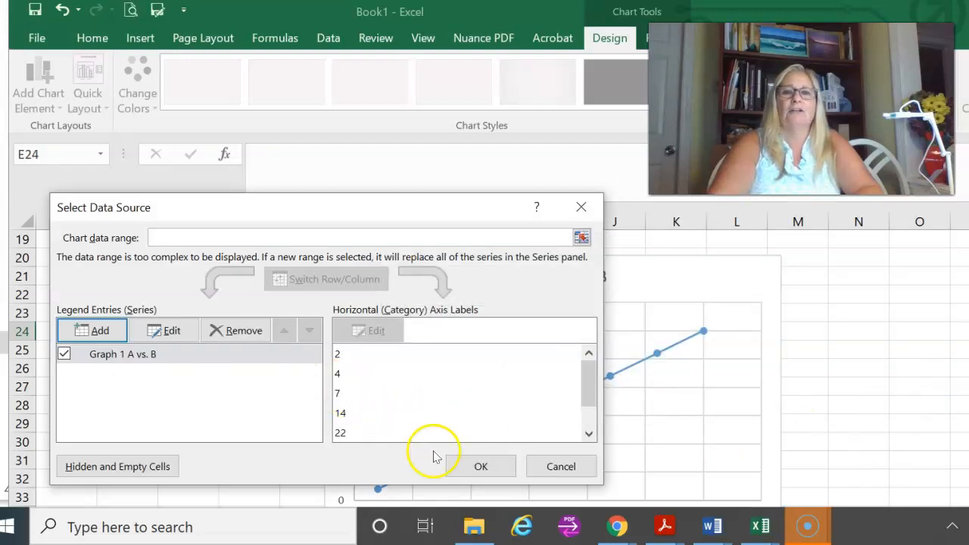
left_click(481, 468)
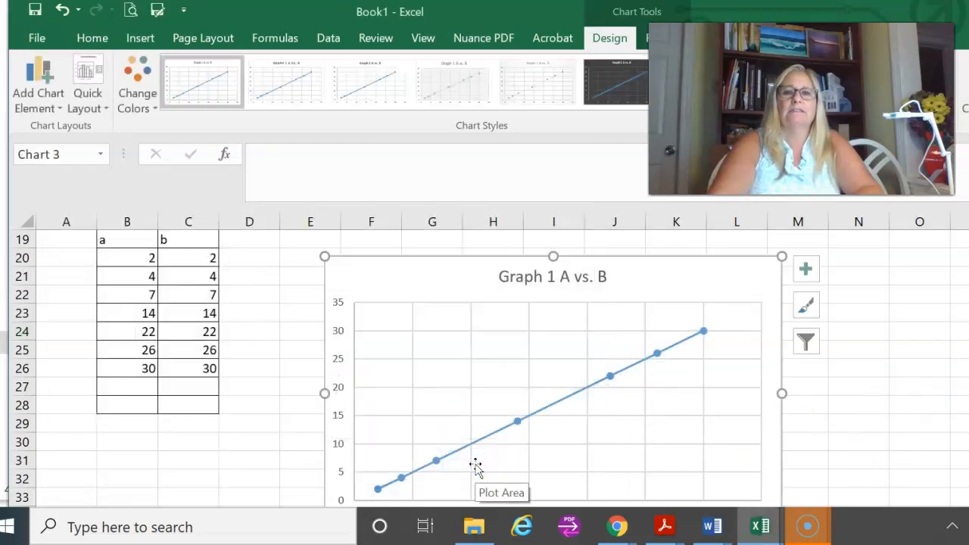
Step: Turn on axis titles for the new Graph 1 A vs. B chart
scroll(445, 306, "down", 1)
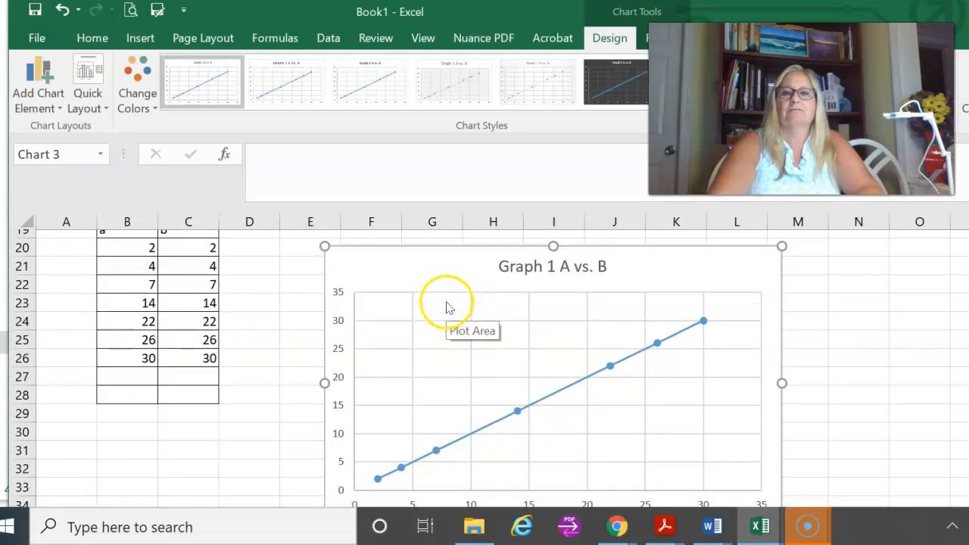
scroll(447, 306, "up", 1)
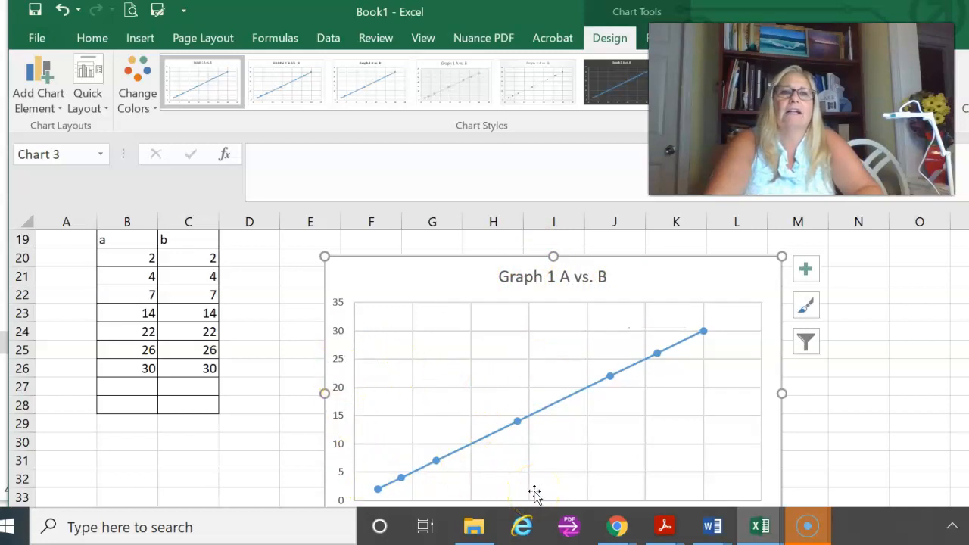
scroll(532, 488, "down", 1)
scroll(530, 486, "up", 1)
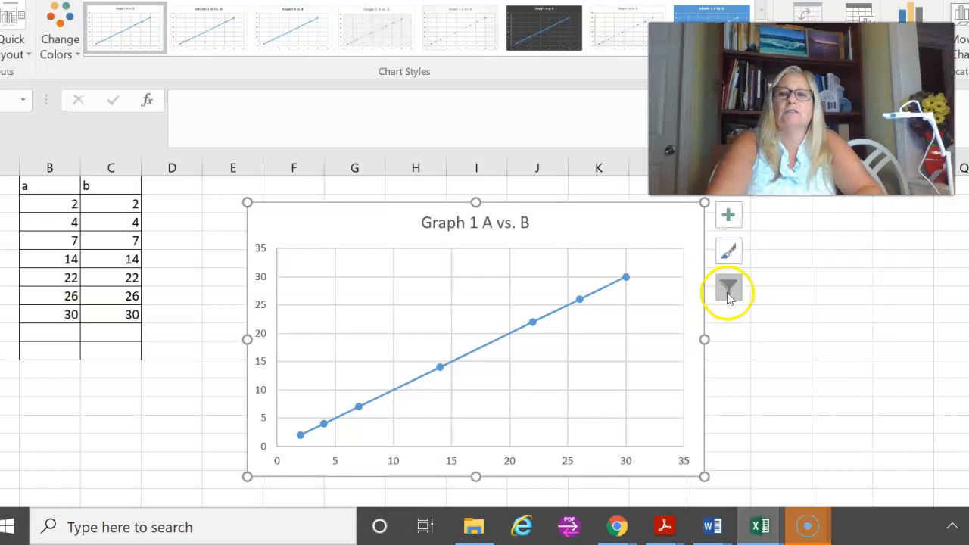
left_click(731, 218)
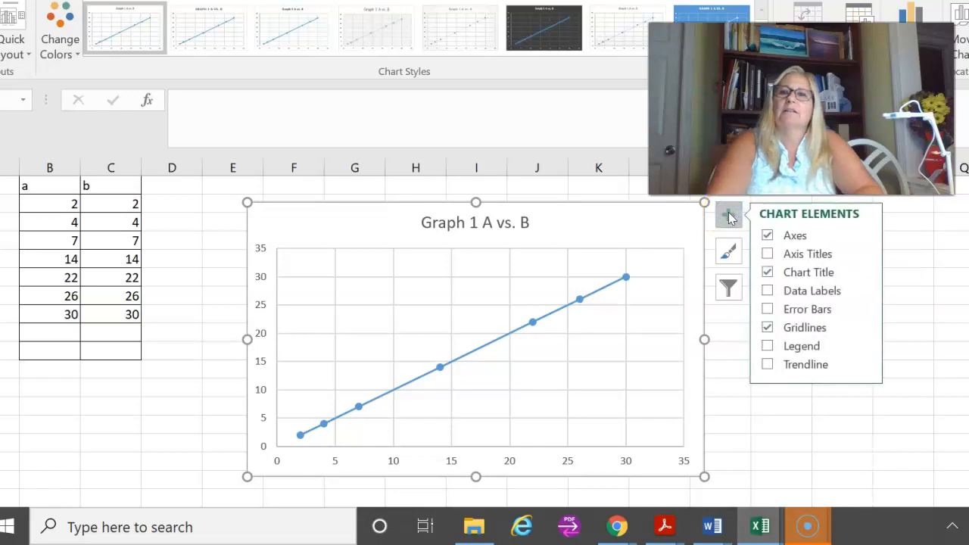
left_click(767, 253)
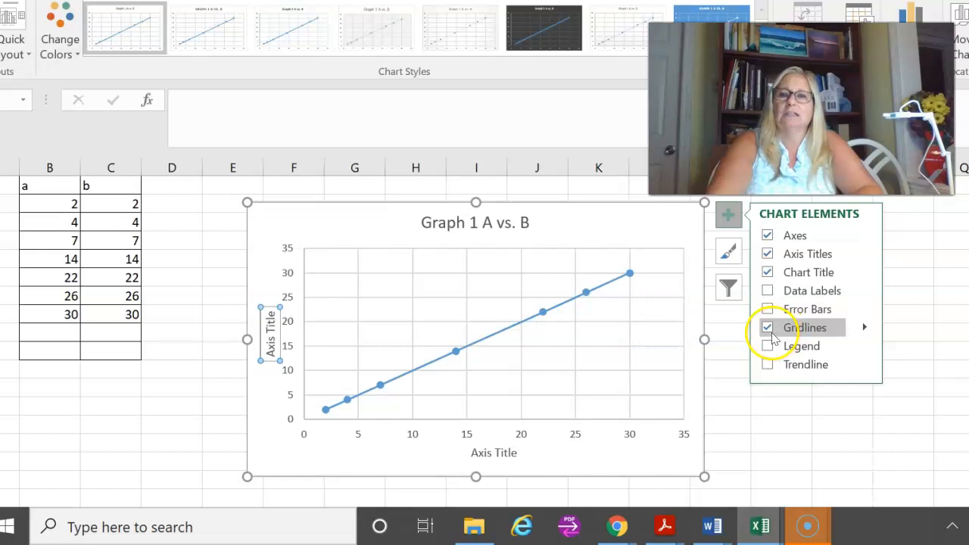
Step: Add a linear trendline to the Graph 1 A vs. B chart
left_click(768, 366)
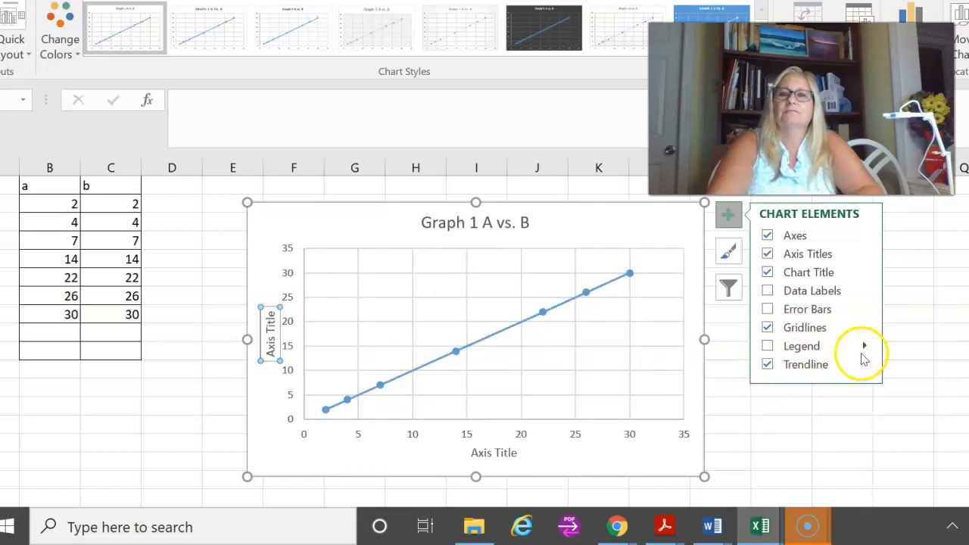
left_click(866, 366)
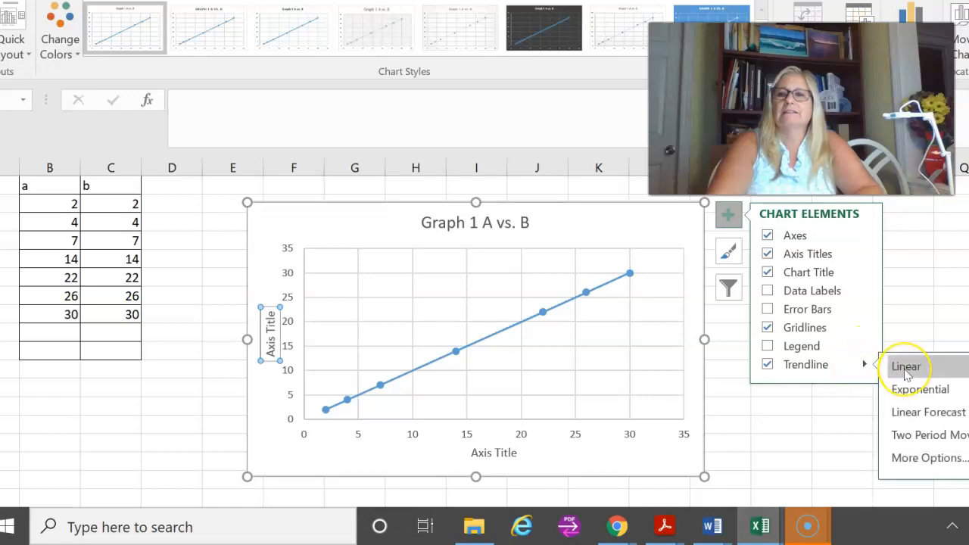
left_click(914, 392)
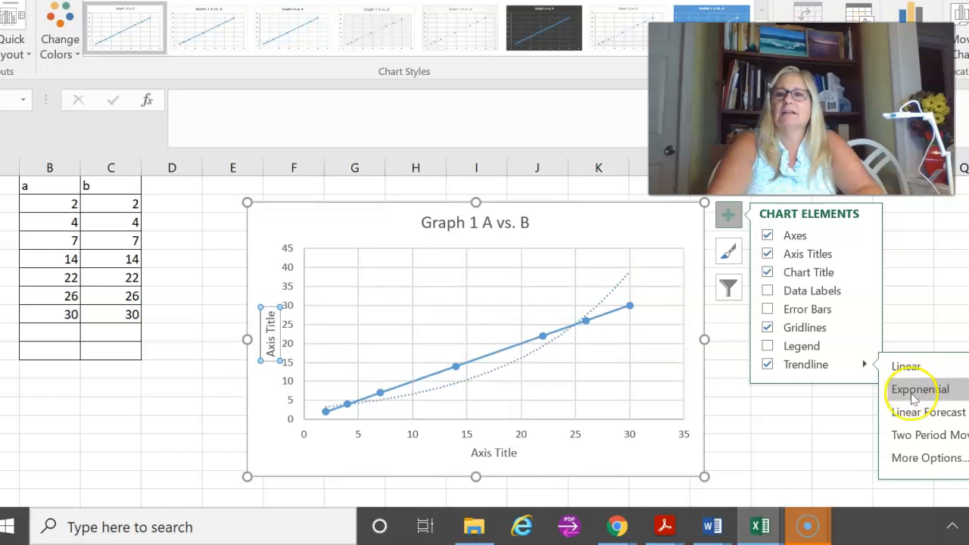
left_click(905, 366)
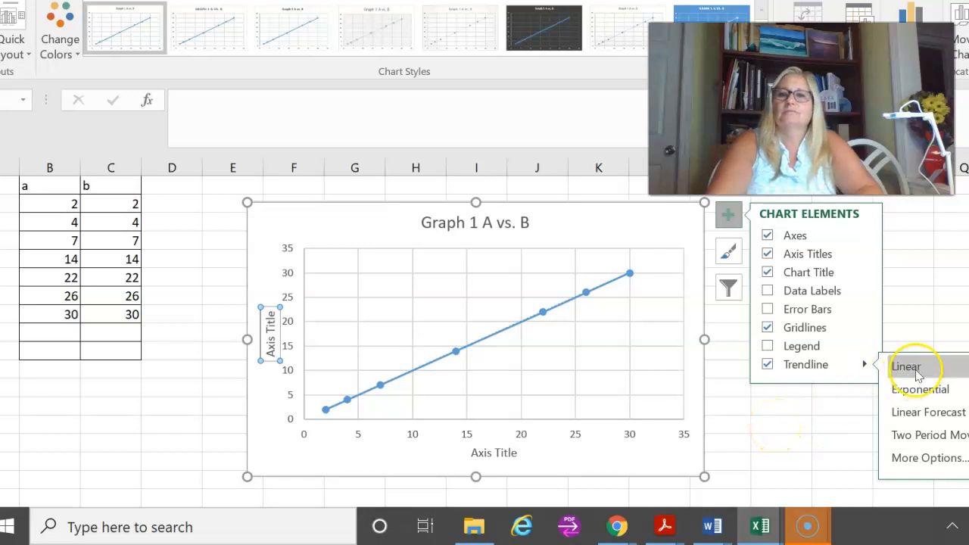
left_click(807, 425)
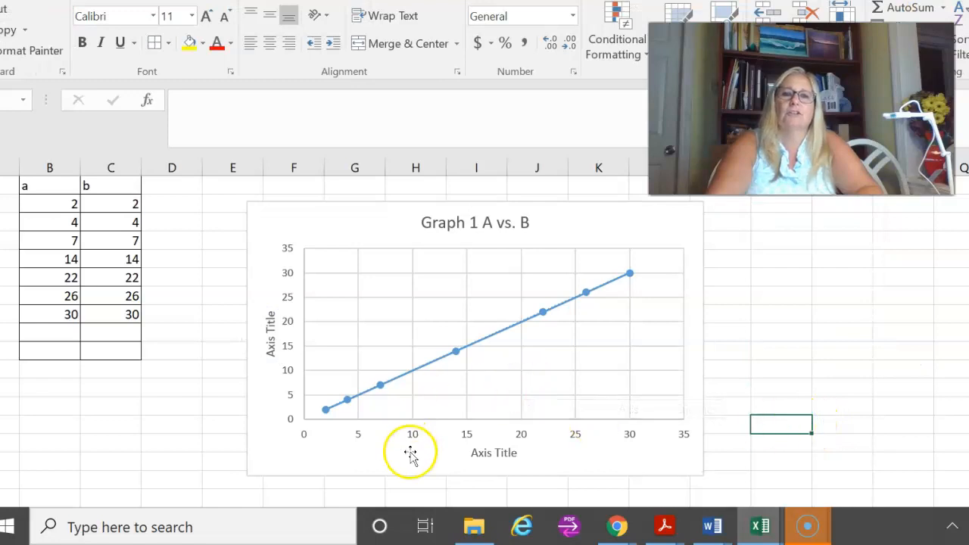
Step: Change the chart's vertical axis title to "A"
left_click(265, 333)
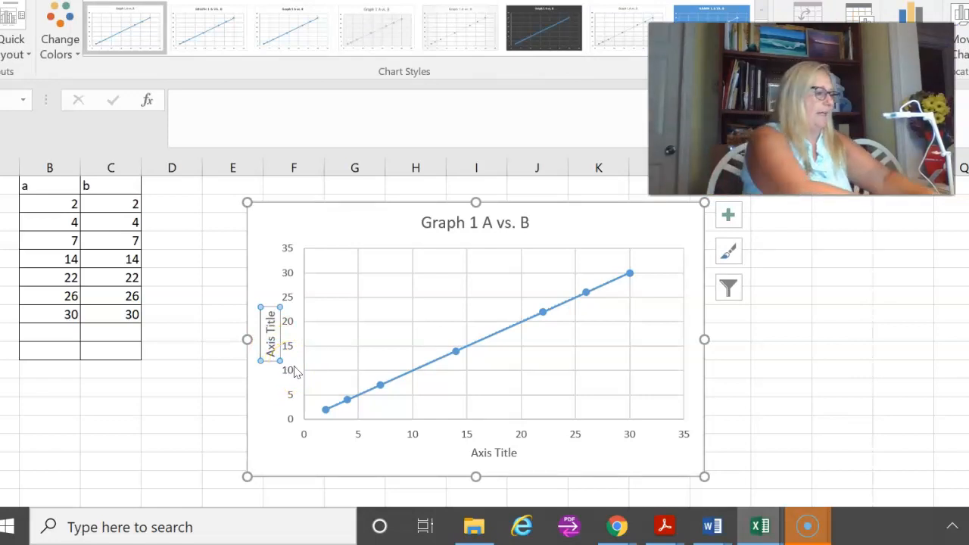
type("A")
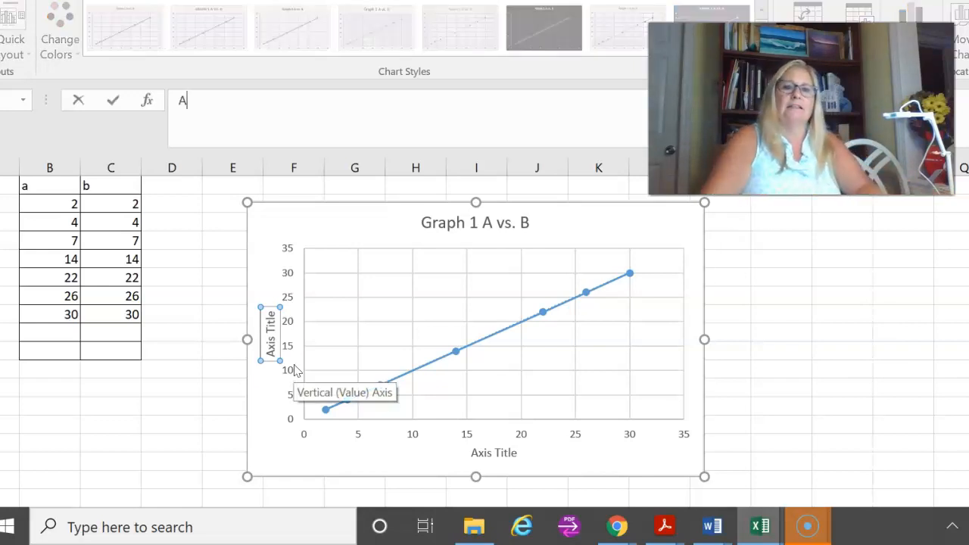
double_click(269, 334)
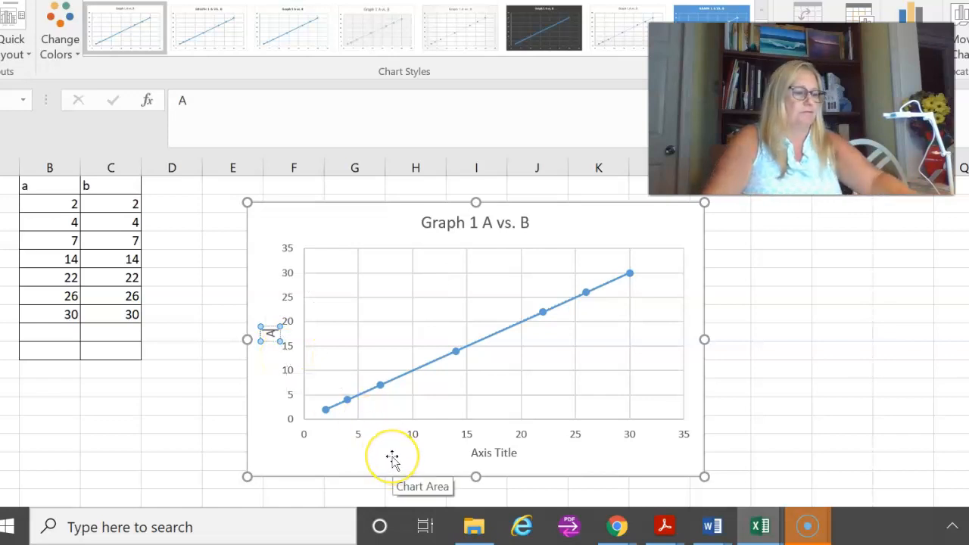
key("Return")
Step: Change the chart's horizontal axis title to "B"
left_click(489, 453)
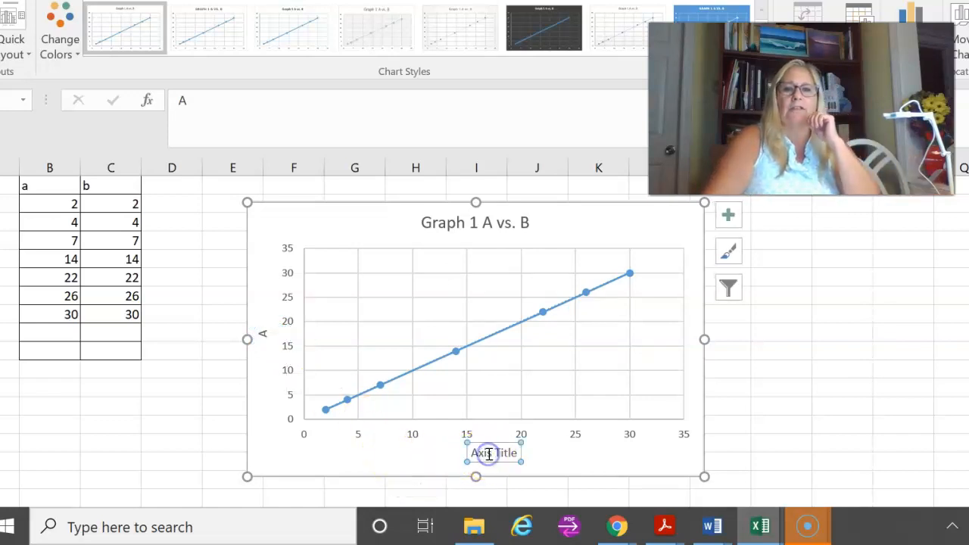
double_click(489, 453)
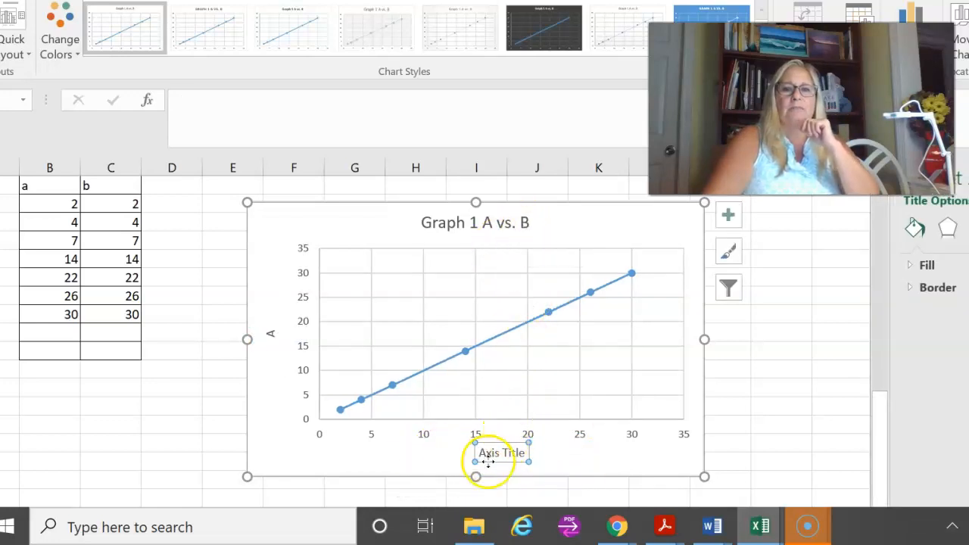
type("B")
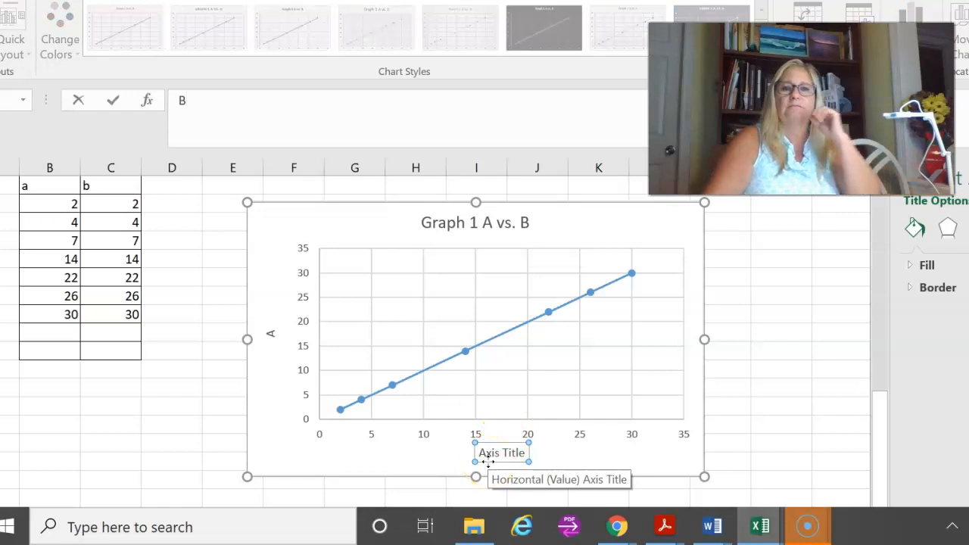
key("Return")
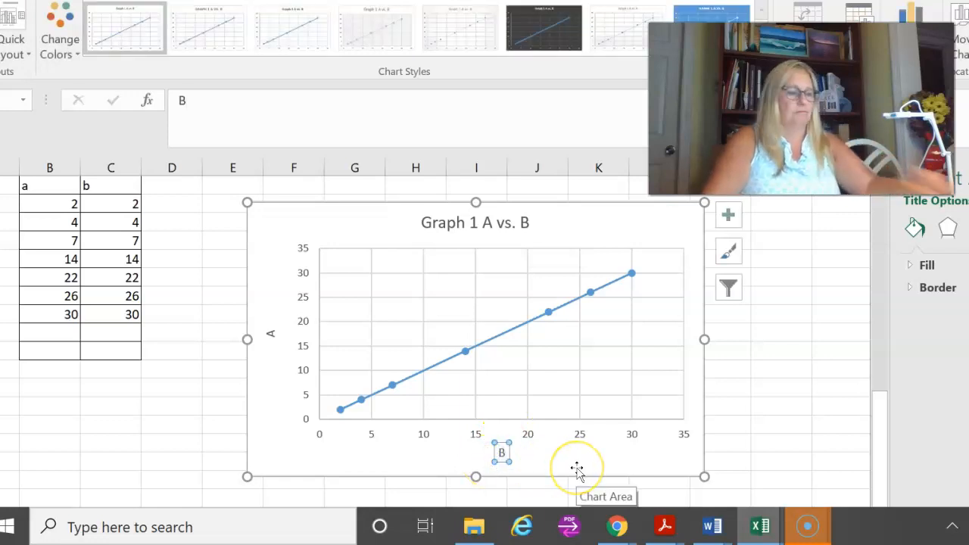
left_click(415, 487)
left_click(395, 453)
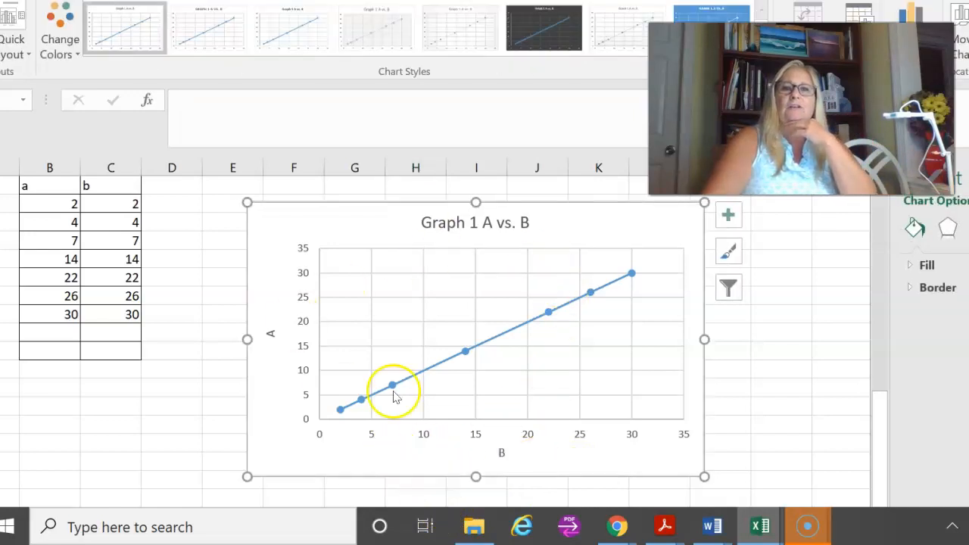
Step: Label the new data table "Graph 1" in cell B18, directly above its a column header
scroll(232, 364, "up", 2)
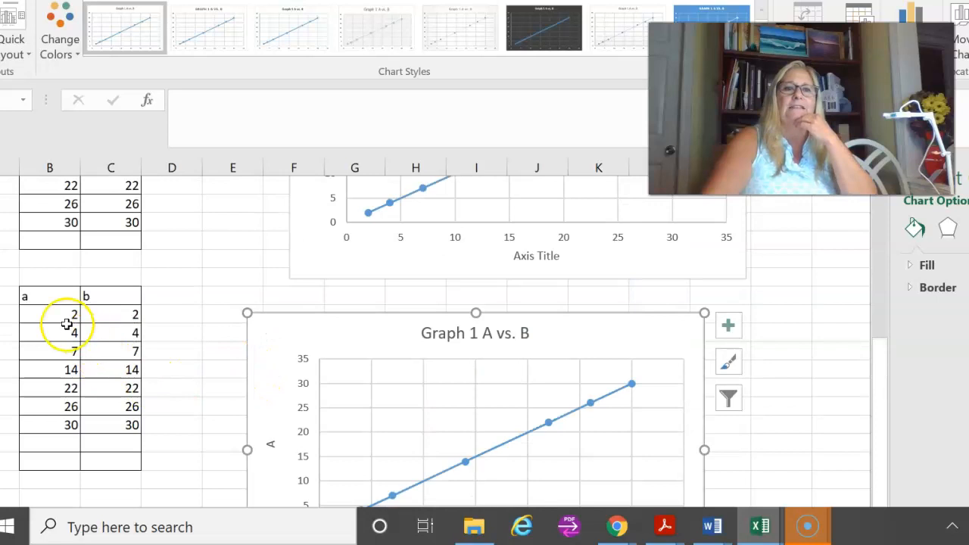
left_click(48, 277)
type("Gra")
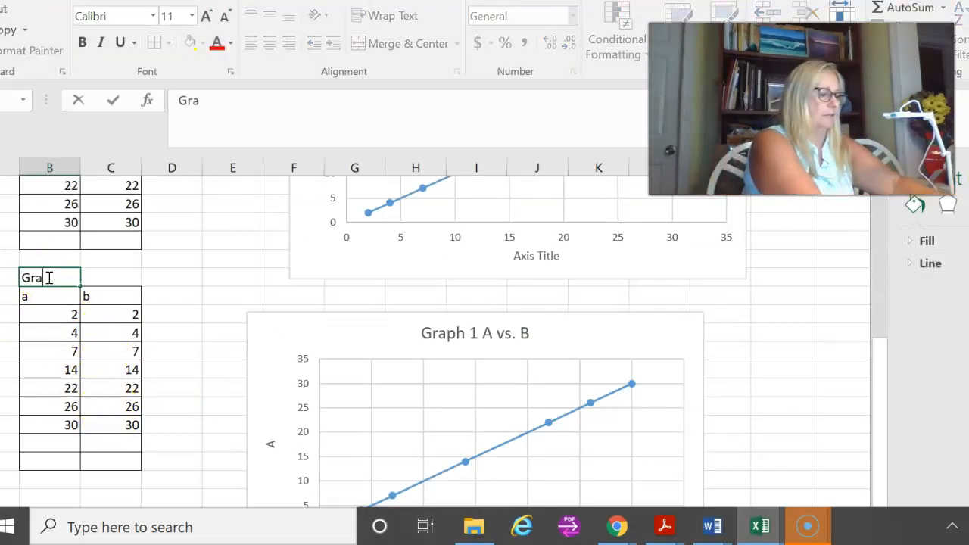
type("ph 1")
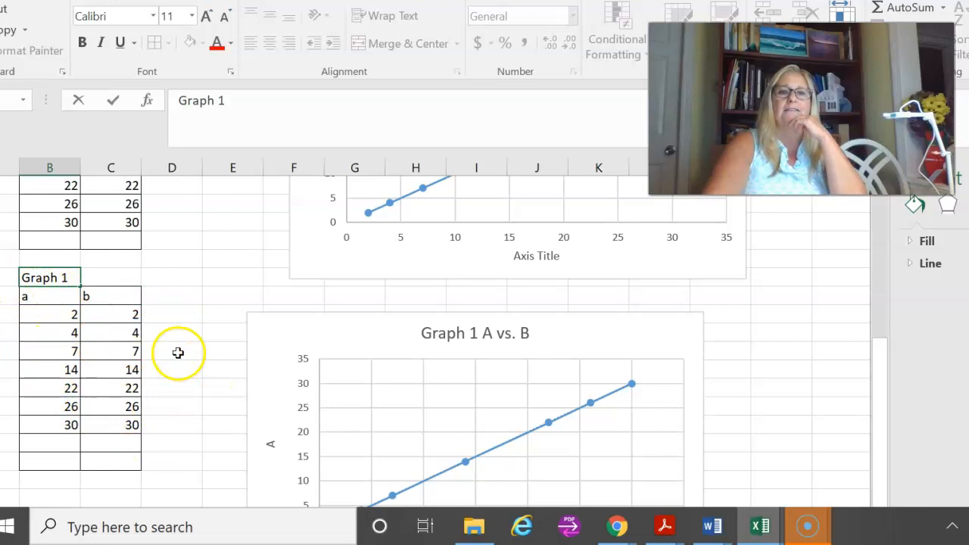
scroll(196, 391, "down", 2)
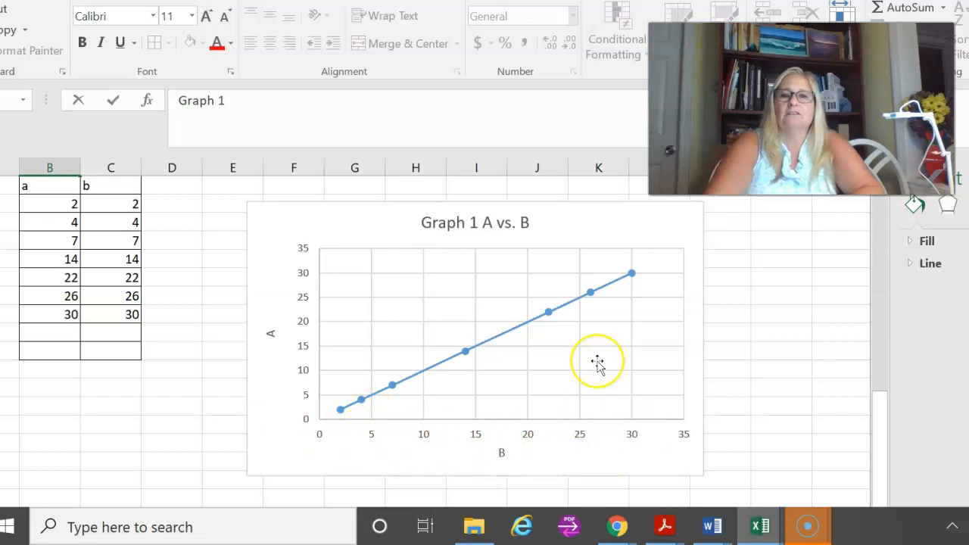
Step: Review the enabled chart elements of the Graph 1 A vs. B chart and the trendline types on offer
scroll(598, 362, "down", 1)
scroll(598, 362, "up", 1)
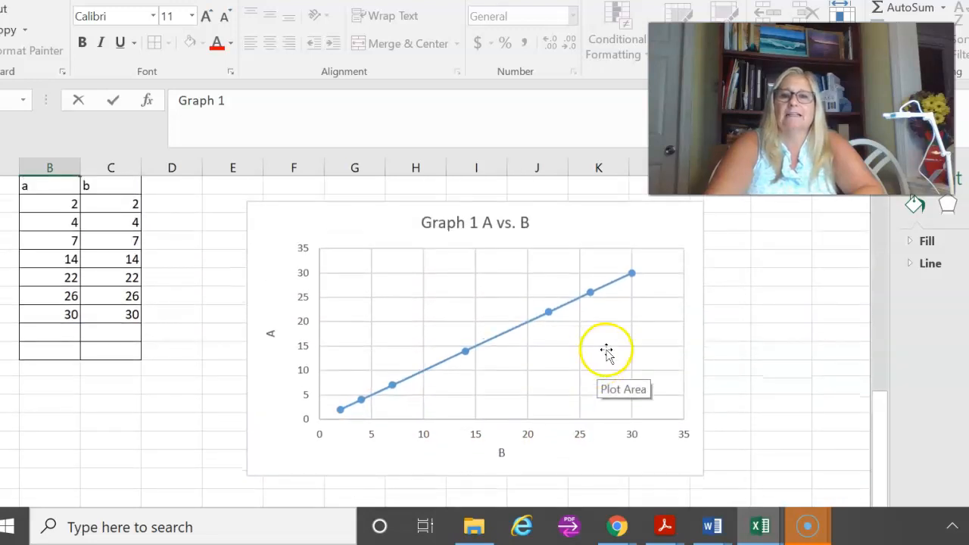
left_click(642, 224)
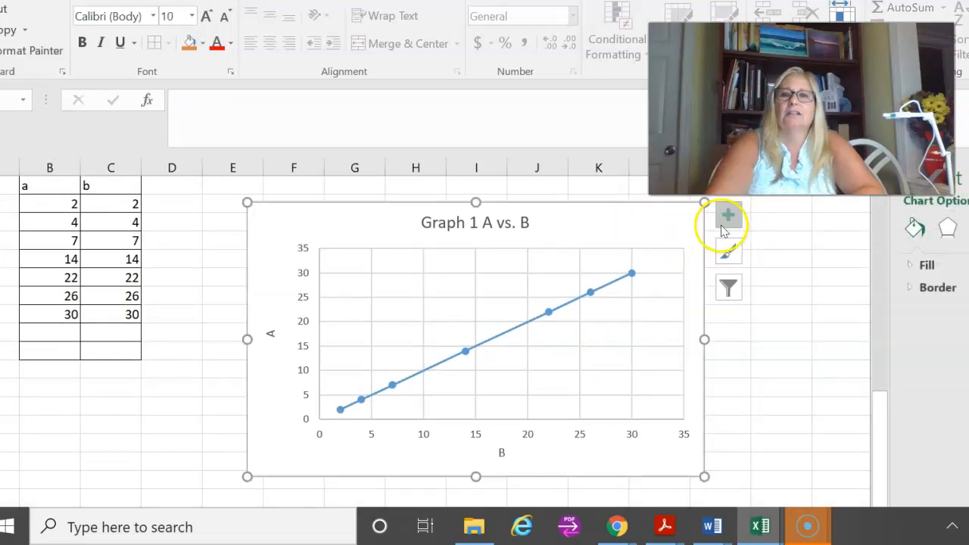
left_click(729, 218)
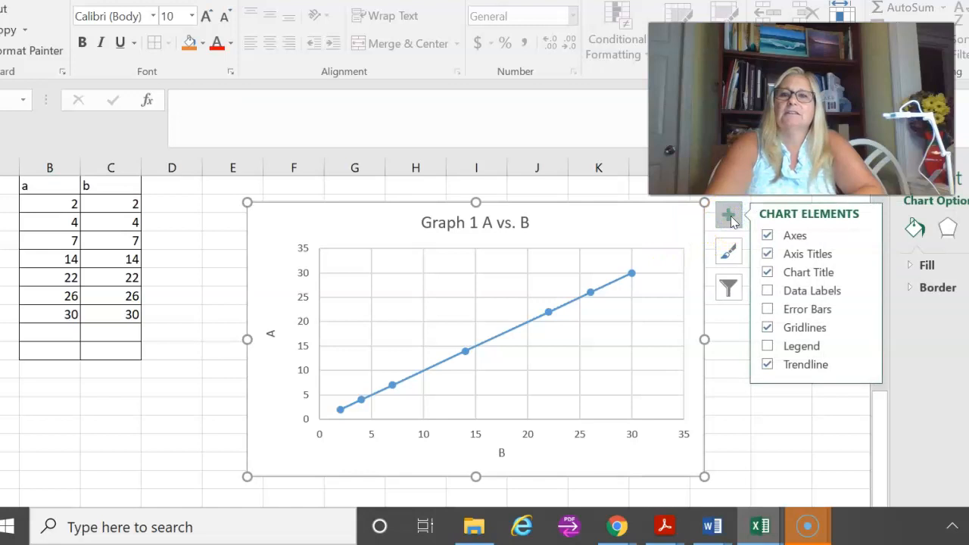
left_click(767, 366)
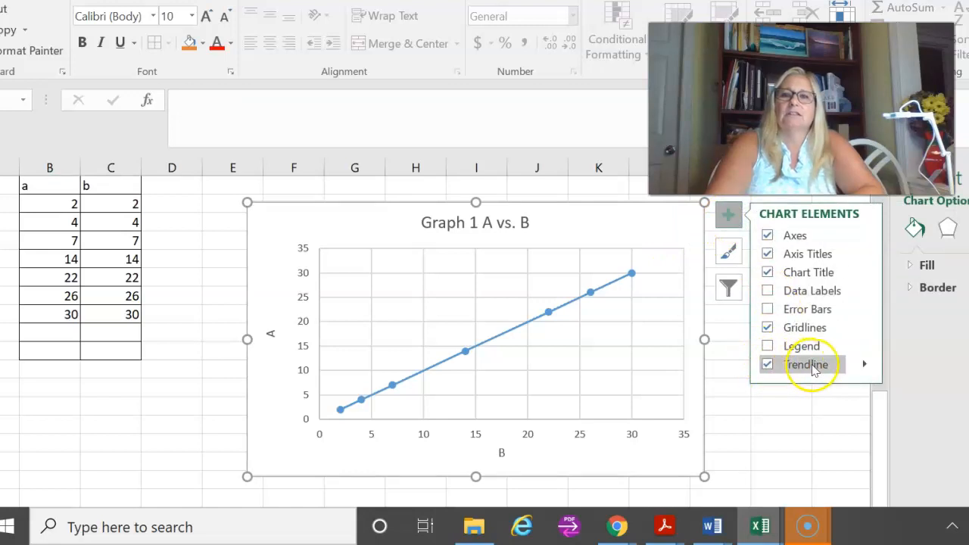
left_click(857, 369)
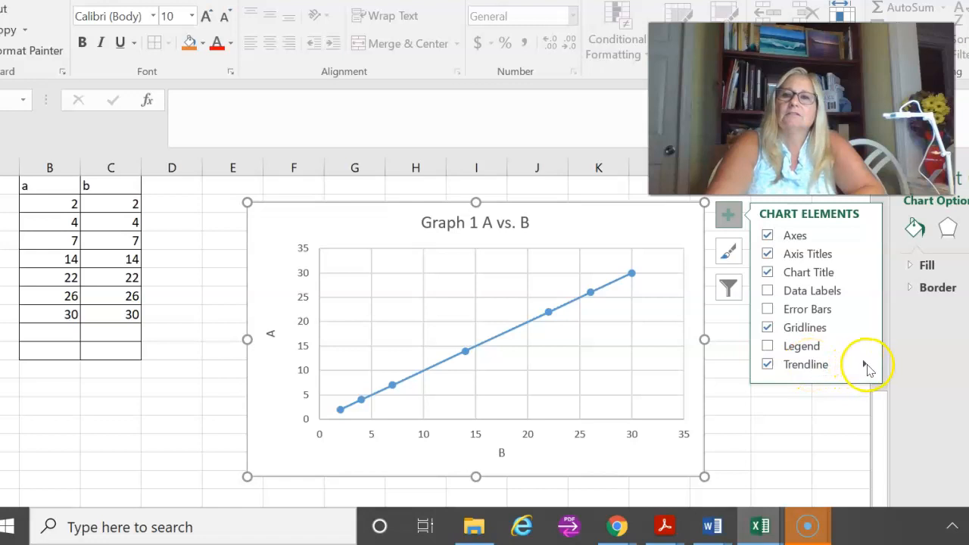
left_click(867, 368)
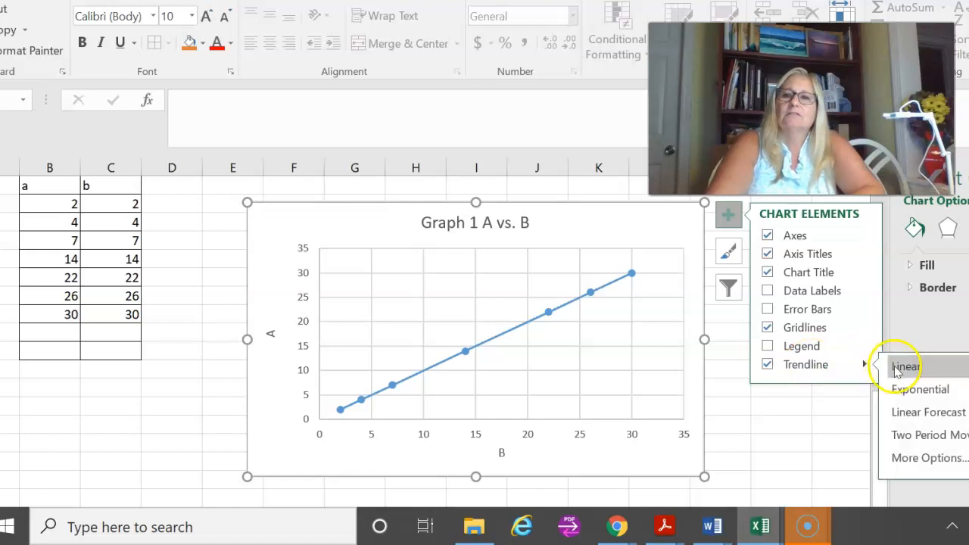
left_click(798, 432)
left_click_drag(799, 424, 788, 447)
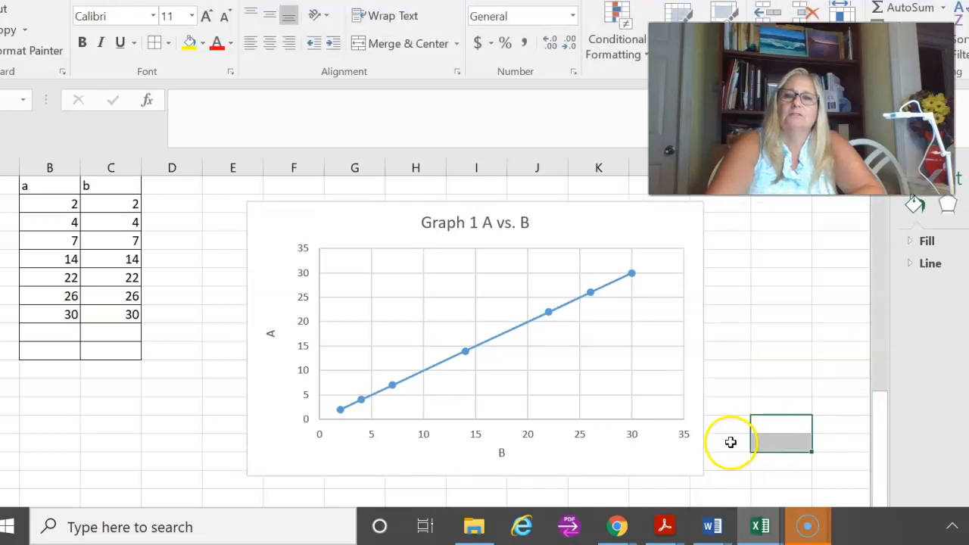
Step: Inspect the trendline on the Graph 1 A vs. B chart and its formatting options, and leave the chart
scroll(730, 439, "down", 3)
scroll(729, 434, "up", 3)
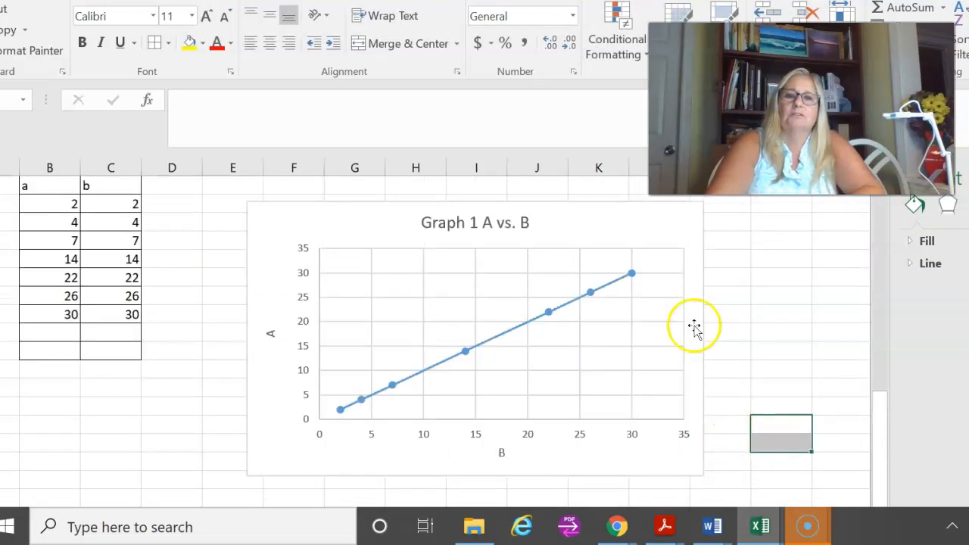
left_click(633, 276)
left_click(558, 315)
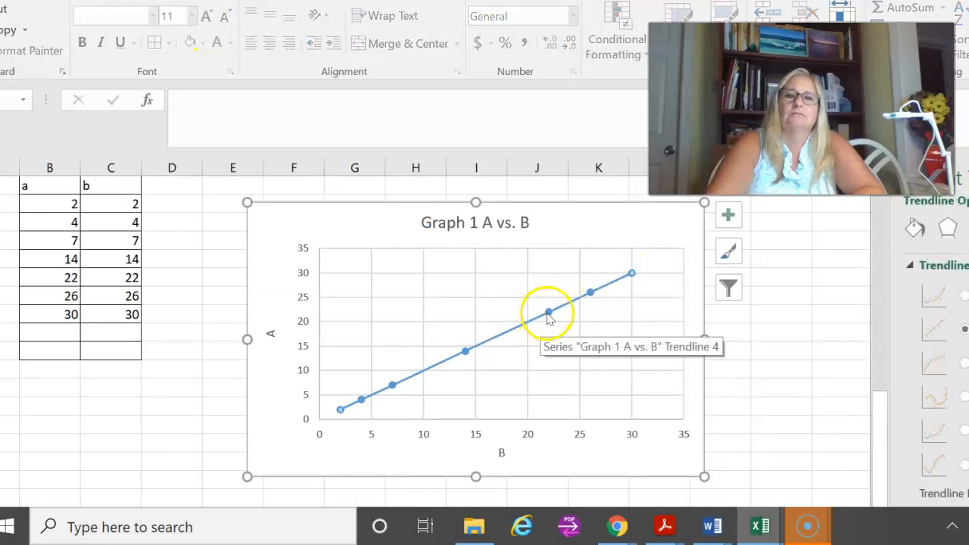
left_click(548, 315)
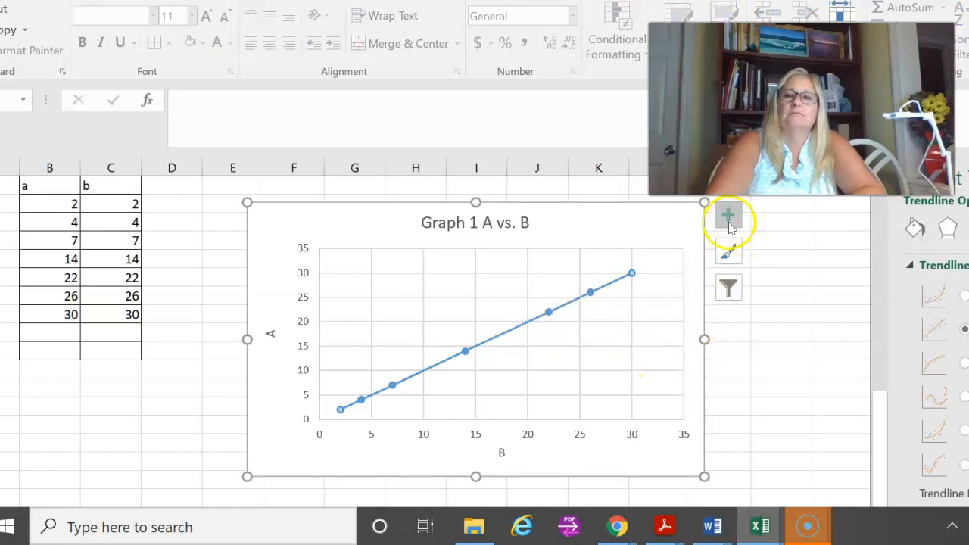
left_click(144, 444)
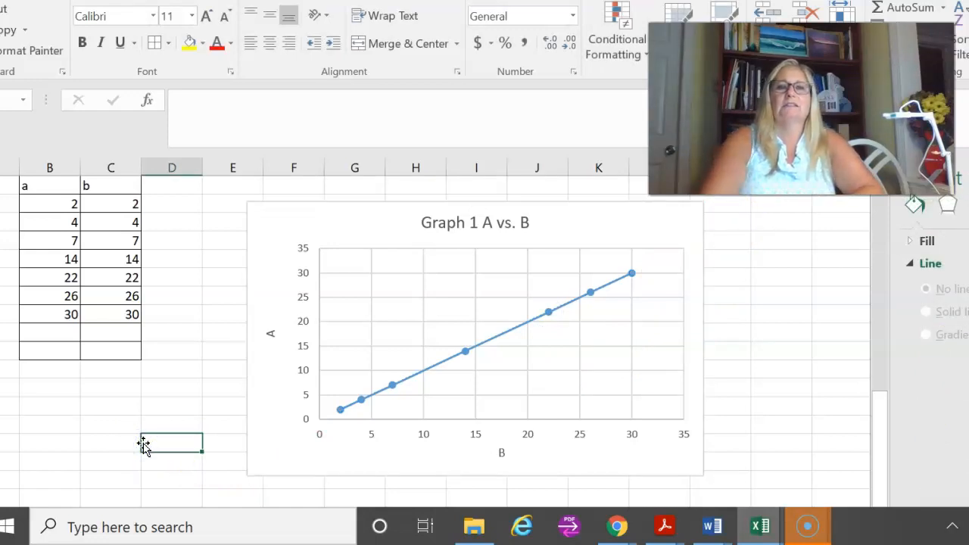
scroll(144, 445, "up", 6)
scroll(144, 446, "down", 2)
scroll(142, 447, "down", 1)
scroll(142, 444, "down", 2)
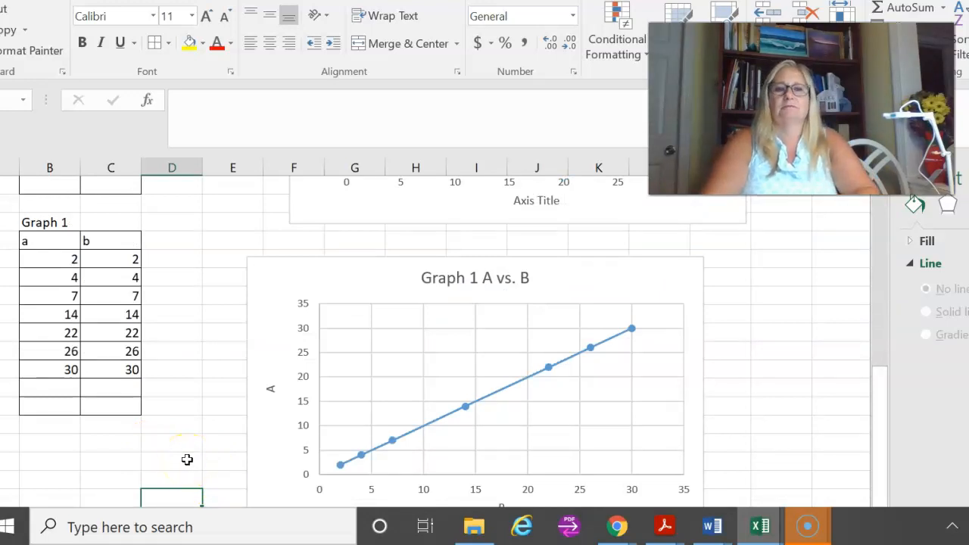
scroll(183, 458, "down", 1)
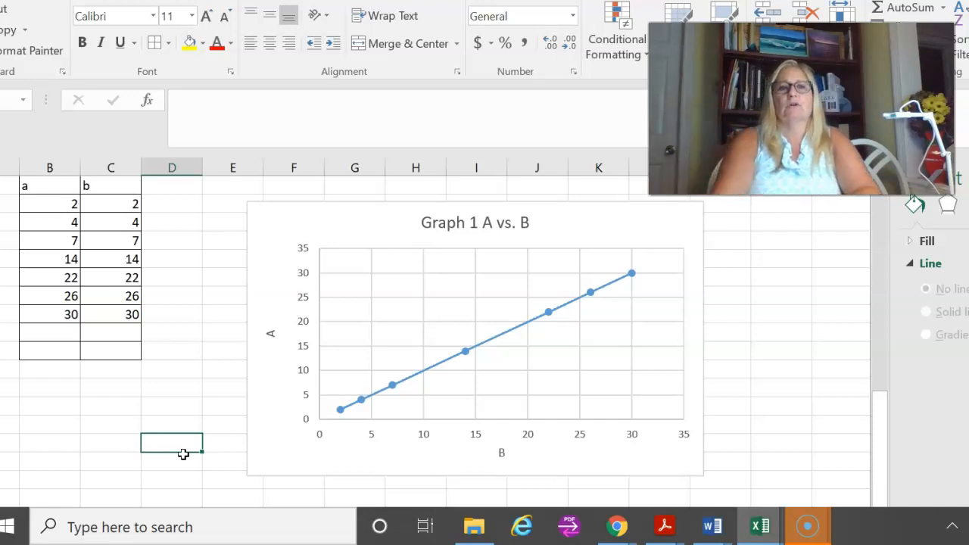
scroll(184, 453, "up", 2)
scroll(183, 452, "down", 2)
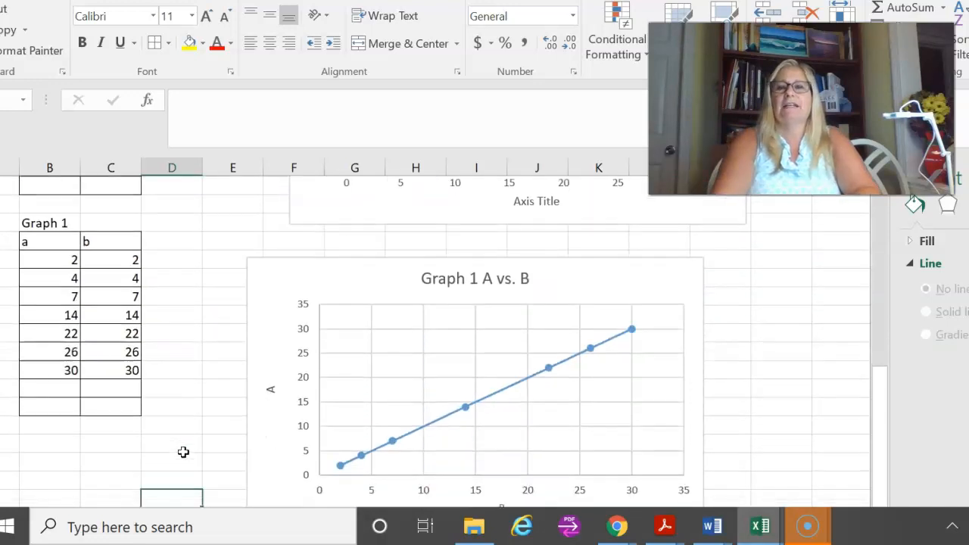